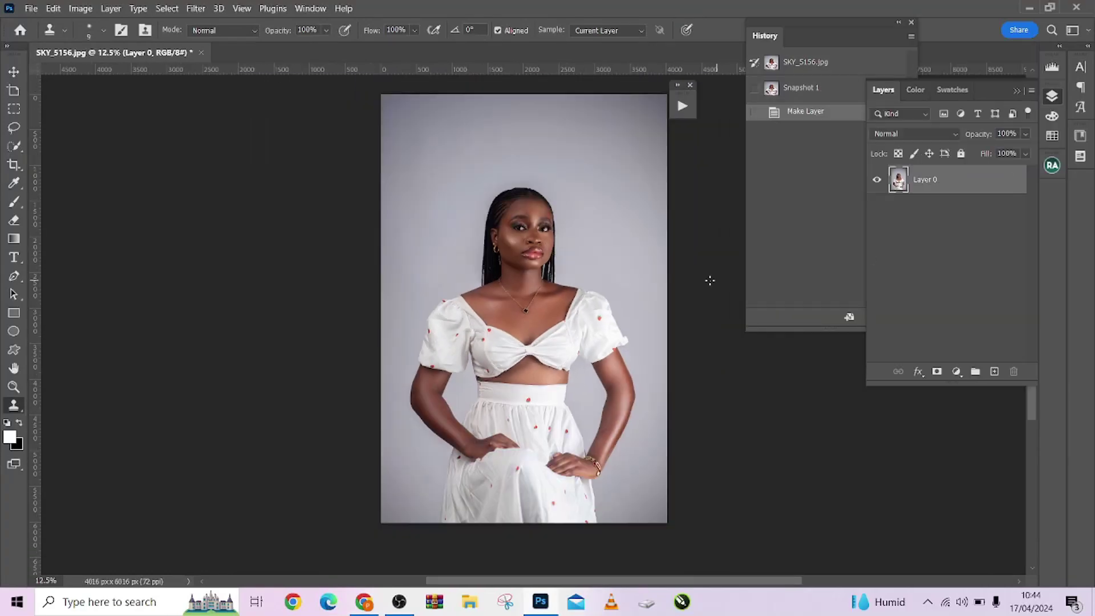
- Duplicate the photo layer and draw a circular selection framing the woman's upper body
{"action": "key", "text": "ctrl+j"}
{"action": "left_click", "coordinate": [14, 463]}
{"action": "left_click", "coordinate": [75, 78]}
{"action": "left_click_drag", "start_coordinate": [416, 148], "coordinate": [694, 496]}
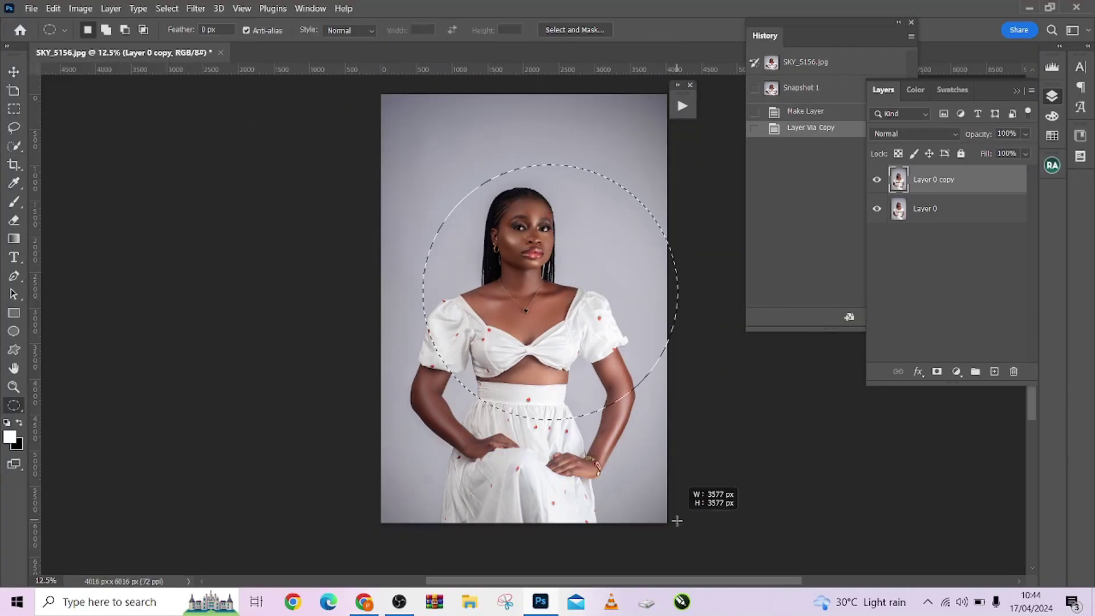
{"action": "key", "text": "ctrl+d"}
{"action": "key", "text": "ctrl+minus"}
{"action": "left_click_drag", "start_coordinate": [416, 240], "coordinate": [542, 435]}
- Mask the copy to the circle and add a darkening Curves layer with its mask selected
{"action": "left_click", "coordinate": [937, 372]}
{"action": "left_click", "coordinate": [956, 371]}
{"action": "left_click_drag", "start_coordinate": [818, 445], "coordinate": [818, 428]}
{"action": "left_click", "coordinate": [932, 179]}
{"action": "key", "text": "ctrl+i"}
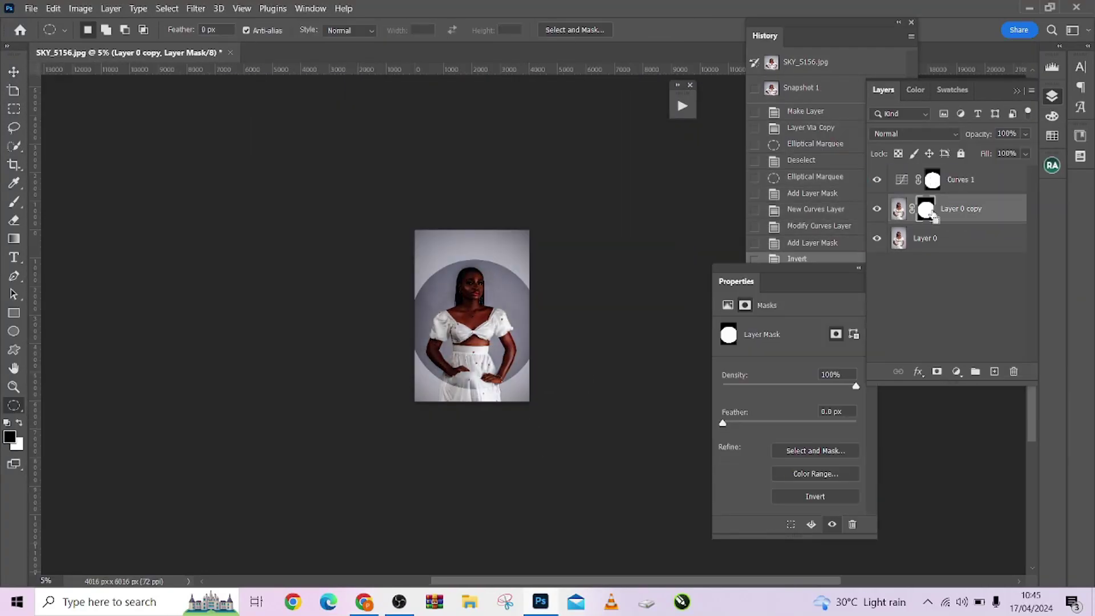
{"action": "key", "text": "ctrl+i"}
- Feather the vignette mask to 47.4 px, then revert the photo to its original History state
{"action": "left_click_drag", "start_coordinate": [730, 420], "coordinate": [789, 420]}
{"action": "left_click_drag", "start_coordinate": [741, 281], "coordinate": [144, 145]}
{"action": "key", "text": "ctrl+plus"}
{"action": "key", "text": "ctrl+plus"}
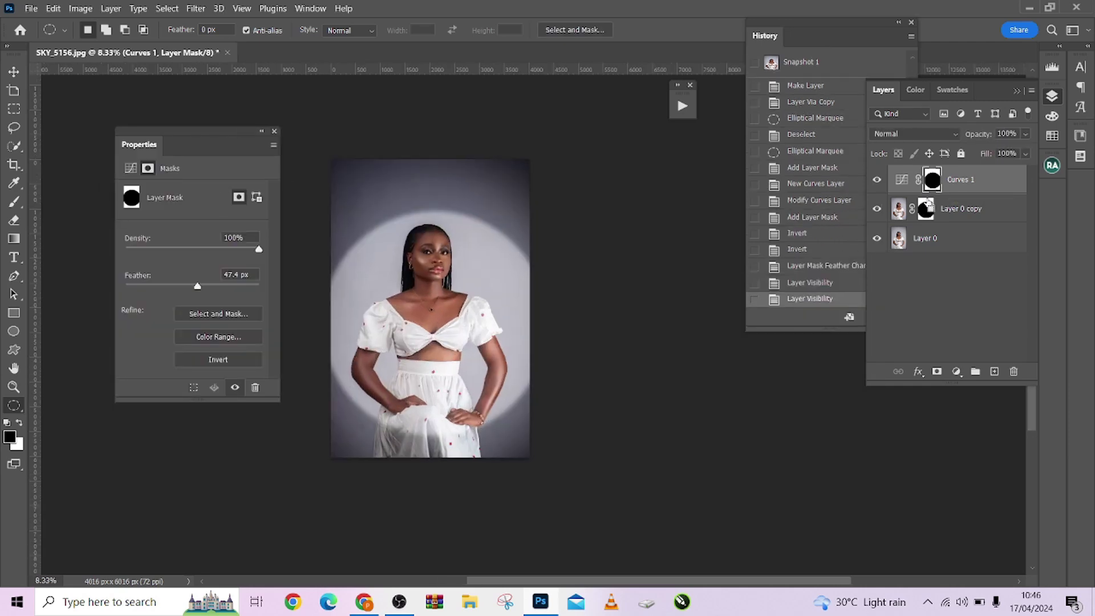
{"action": "left_click_drag", "start_coordinate": [798, 35], "coordinate": [707, 35]}
{"action": "left_click", "coordinate": [714, 61]}
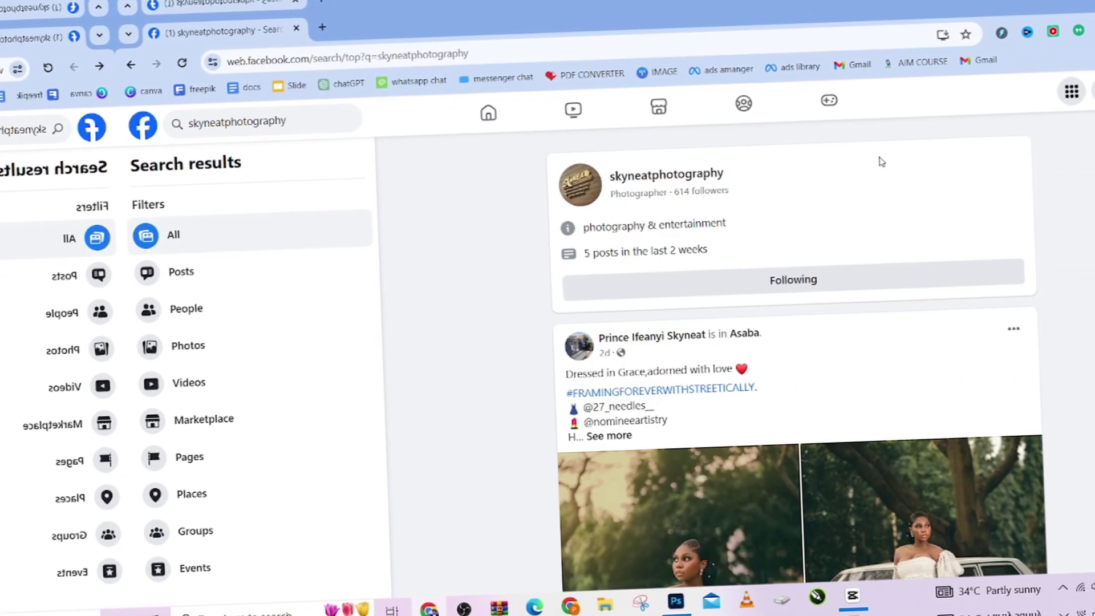
- Open the photography business's page and browse its intro, photo grid and wedding posts
{"action": "left_click", "coordinate": [665, 174]}
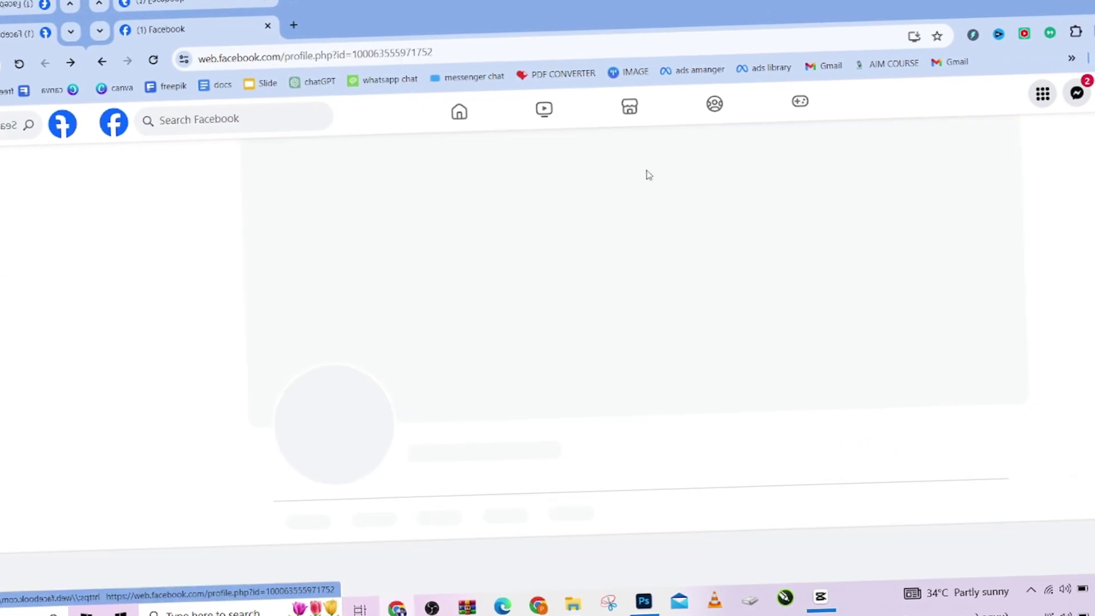
{"action": "scroll", "coordinate": [548, 342], "scroll_direction": "down", "scroll_amount": 8}
{"action": "scroll", "coordinate": [548, 342], "scroll_direction": "down", "scroll_amount": 5}
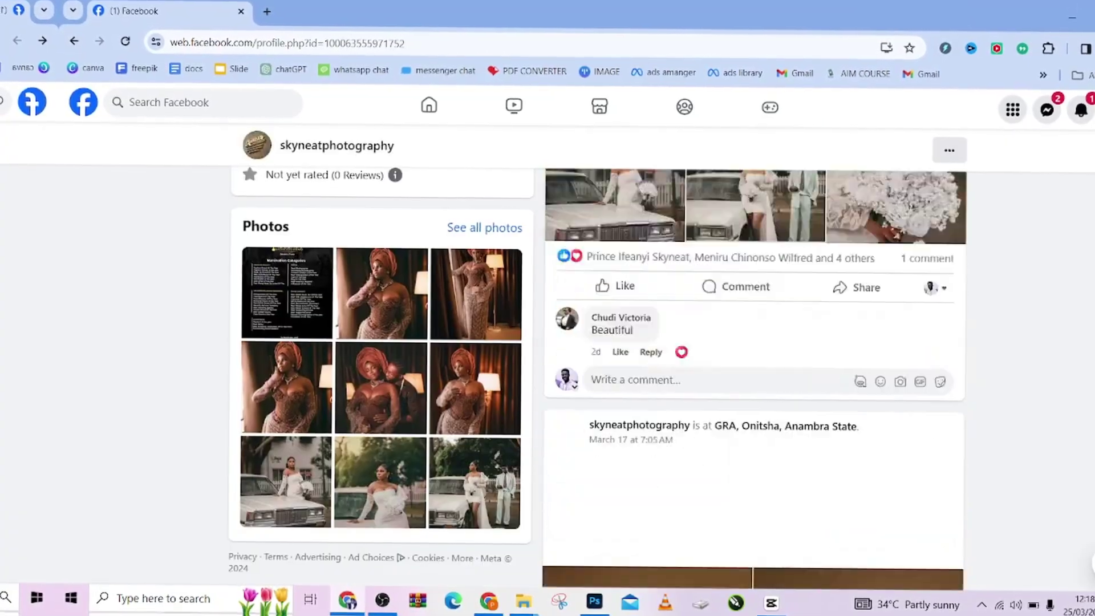
{"action": "scroll", "coordinate": [753, 371], "scroll_direction": "down", "scroll_amount": 10}
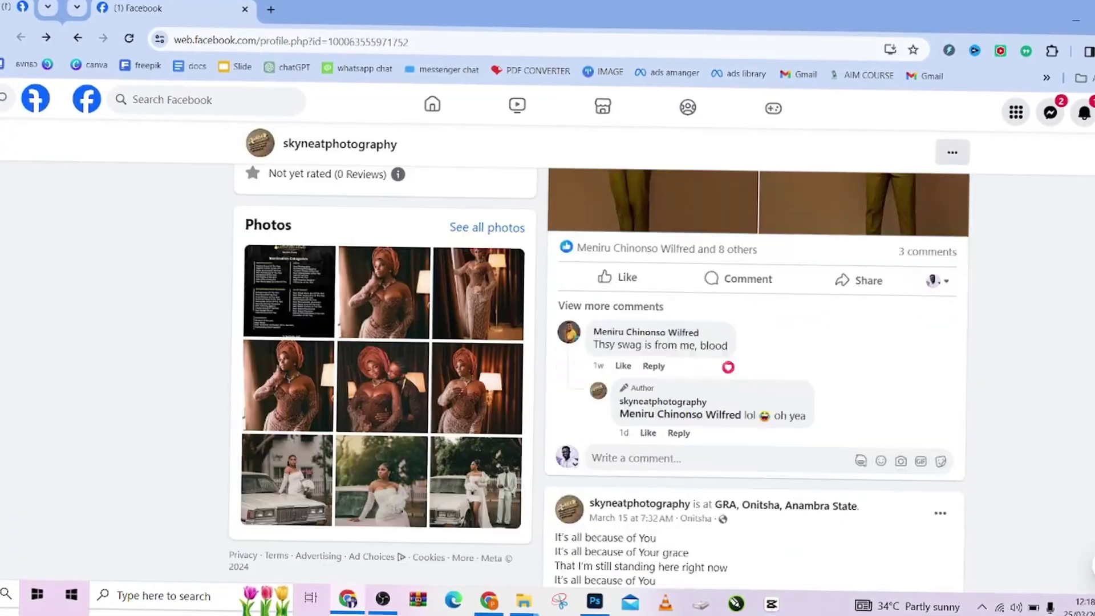
{"action": "scroll", "coordinate": [547, 342], "scroll_direction": "up", "scroll_amount": 3}
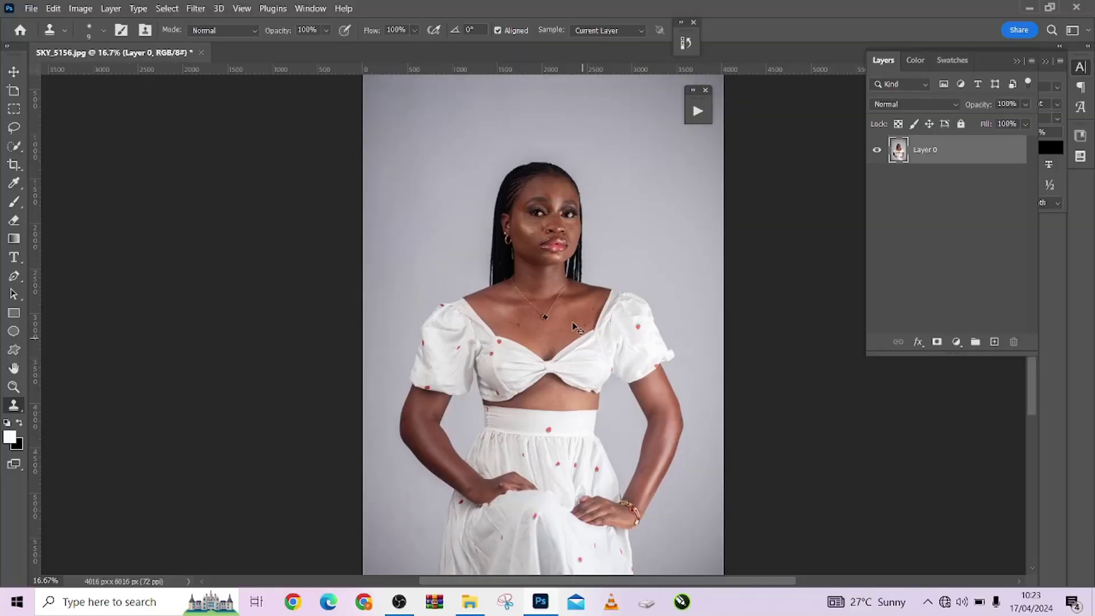
{"action": "key", "text": "ctrl+minus"}
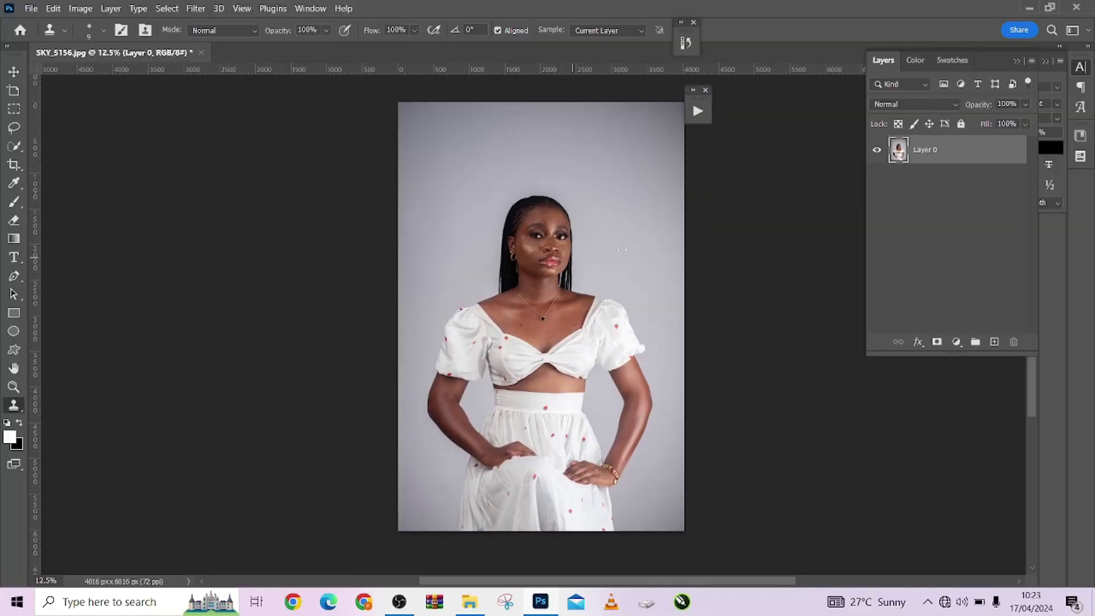
{"action": "key", "text": "ctrl+plus"}
{"action": "key", "text": "ctrl+minus"}
{"action": "left_click_drag", "start_coordinate": [694, 103], "coordinate": [752, 103]}
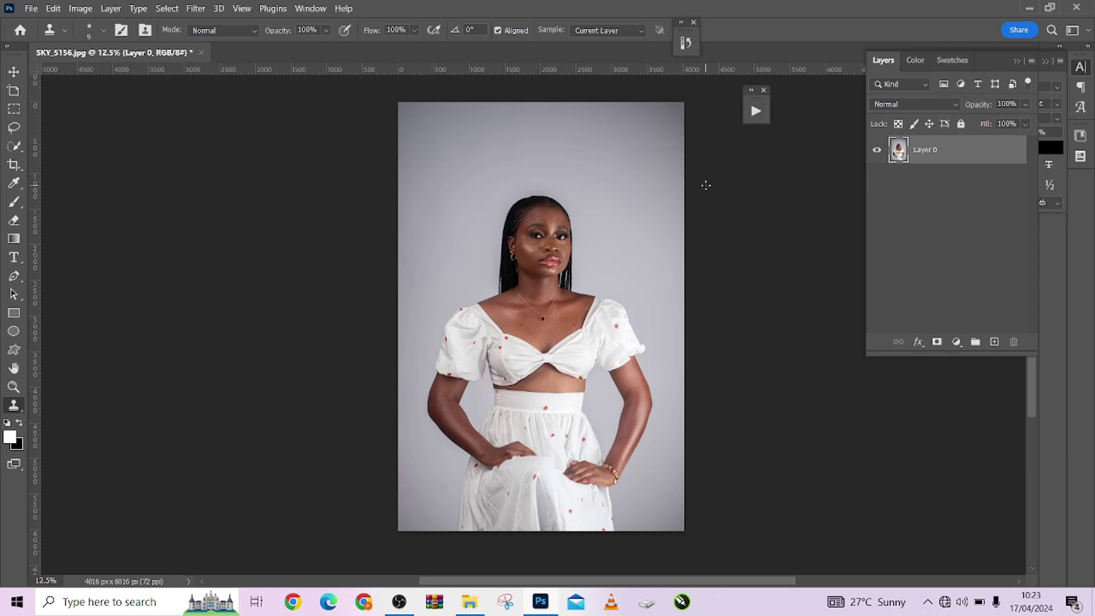
{"action": "key", "text": "ctrl+plus"}
{"action": "key", "text": "ctrl+minus"}
{"action": "key", "text": "ctrl+plus"}
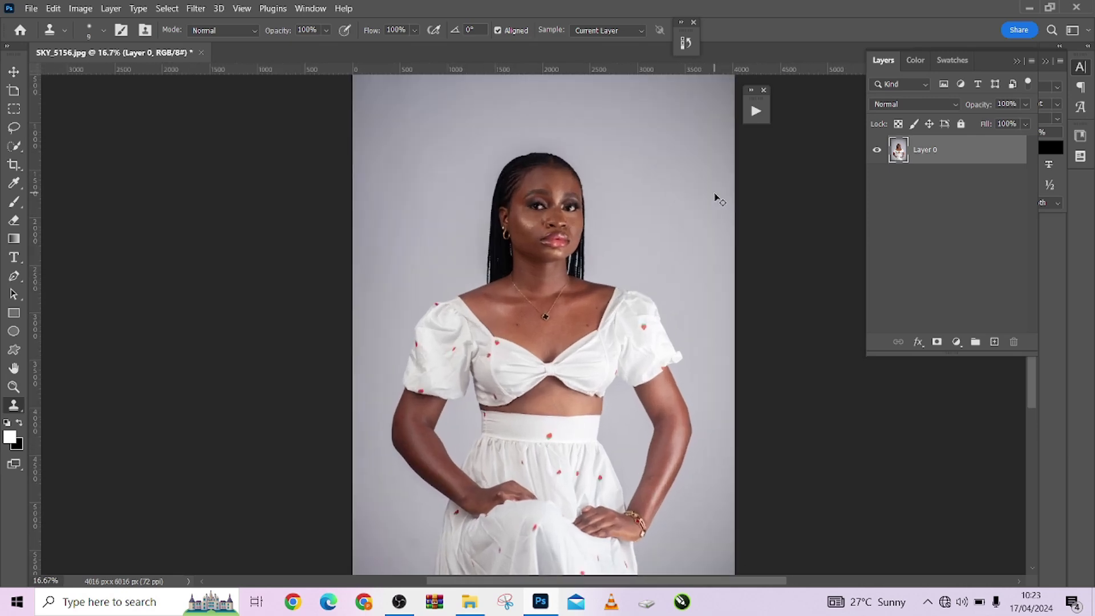
{"action": "key", "text": "ctrl+minus"}
{"action": "key", "text": "ctrl+plus"}
- Show the Actions panel and play OneClick from the One click Retouch set
{"action": "left_click", "coordinate": [318, 9]}
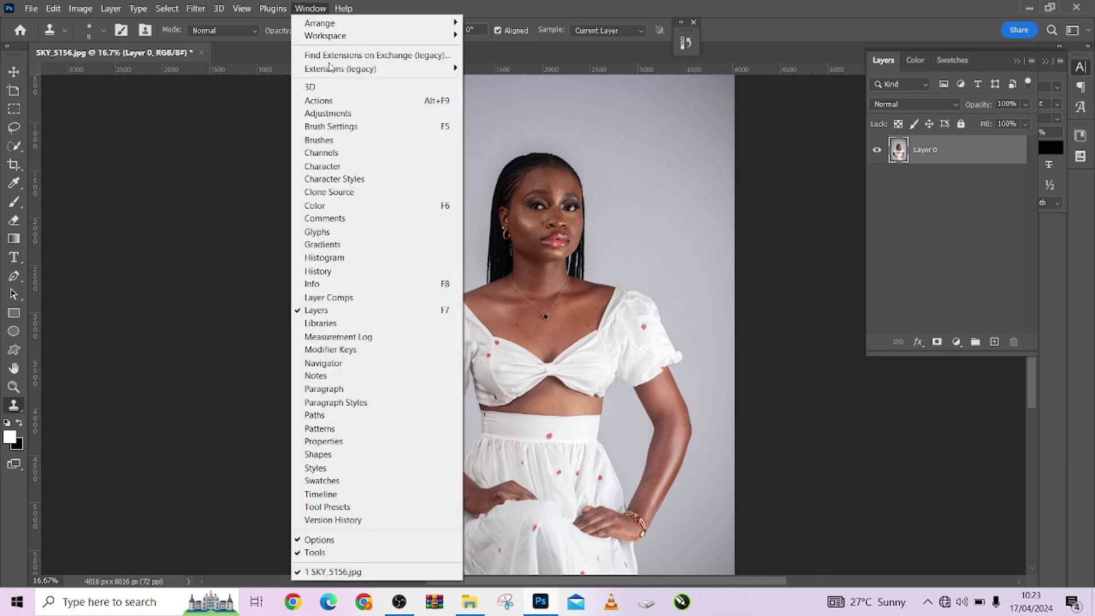
{"action": "left_click", "coordinate": [340, 106]}
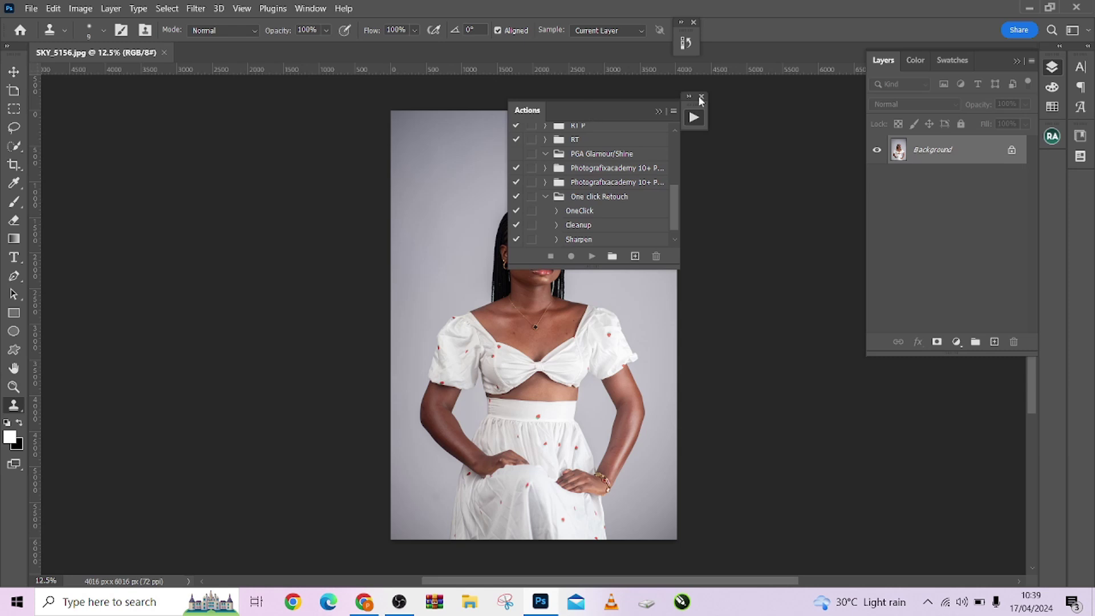
{"action": "left_click_drag", "start_coordinate": [701, 101], "coordinate": [747, 97]}
{"action": "left_click", "coordinate": [755, 202]}
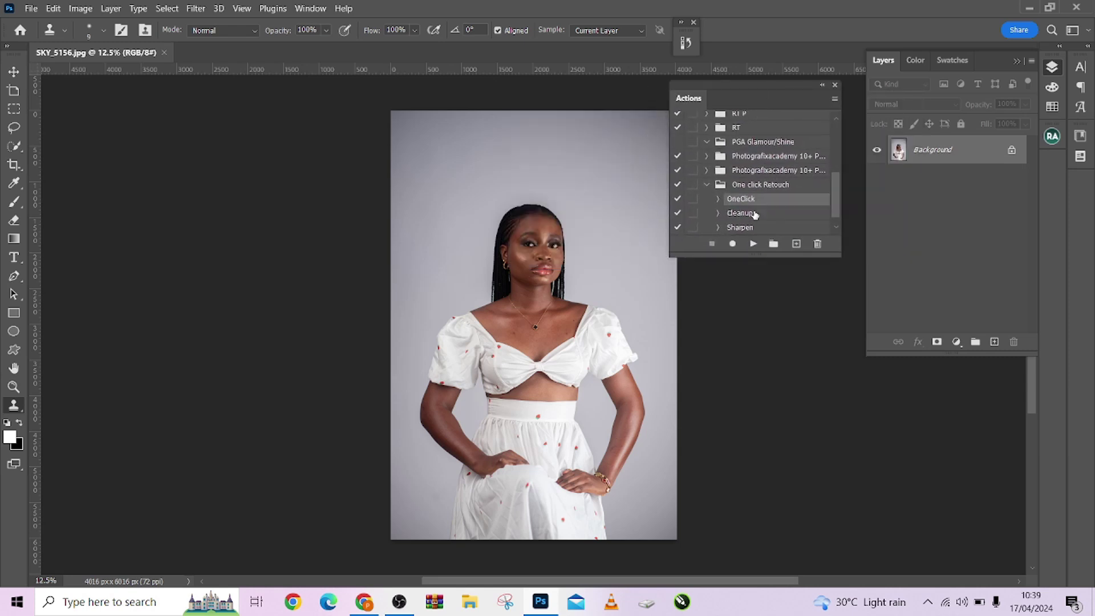
{"action": "left_click", "coordinate": [753, 244]}
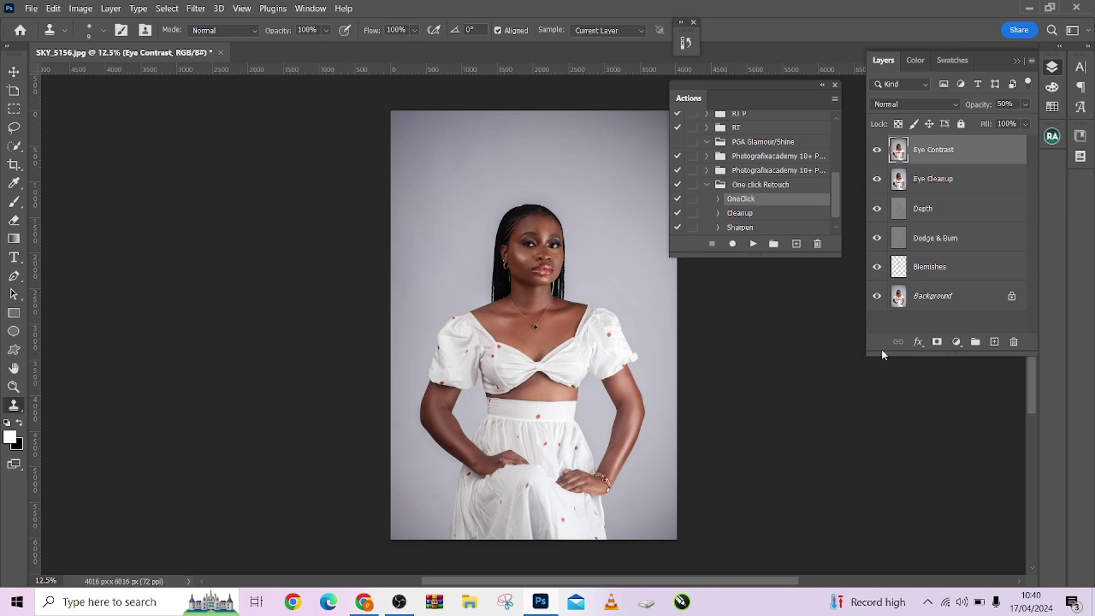
{"action": "key", "text": "ctrl+plus"}
- Compare the retouched portrait with the original by toggling the retouch layers' visibility
{"action": "key", "text": "ctrl+minus"}
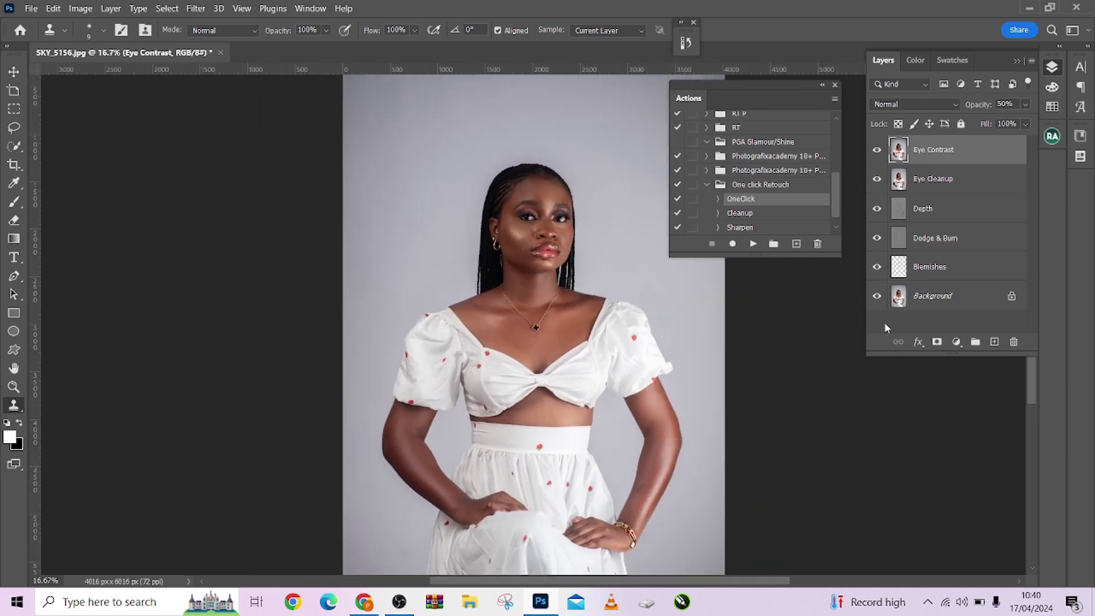
{"action": "left_click", "coordinate": [877, 296], "text": "alt"}
{"action": "left_click", "coordinate": [877, 297], "text": "alt"}
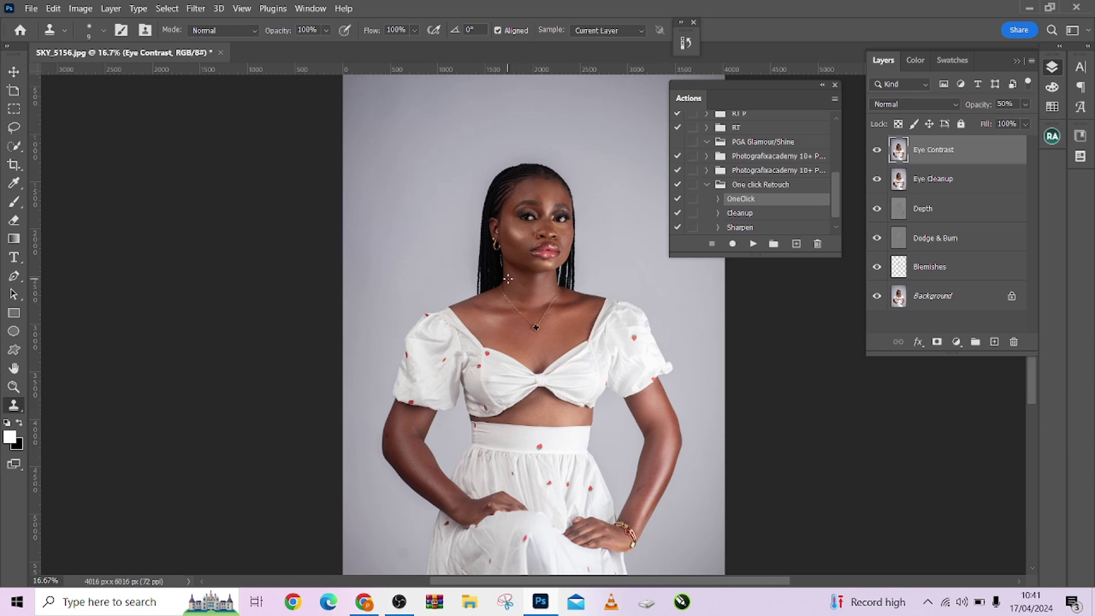
{"action": "left_click", "coordinate": [877, 296], "text": "alt"}
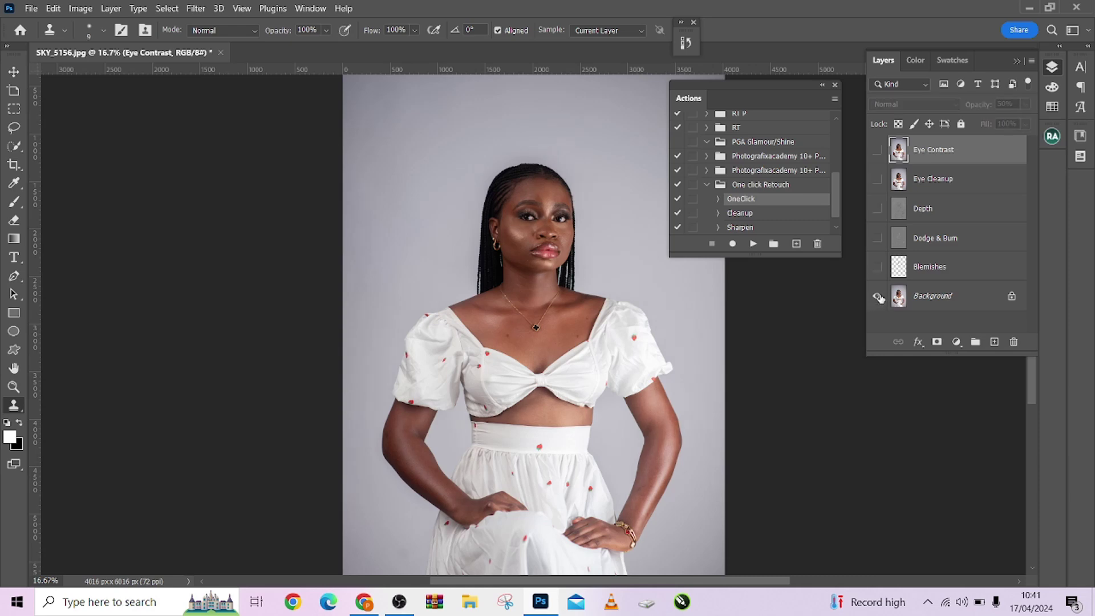
{"action": "left_click", "coordinate": [877, 296], "text": "alt"}
{"action": "left_click", "coordinate": [878, 296], "text": "alt"}
{"action": "left_click", "coordinate": [877, 296], "text": "alt"}
- Zoom in on her face and compare the retouch layers on and off again
{"action": "key", "text": "ctrl+plus"}
{"action": "key", "text": "ctrl+plus"}
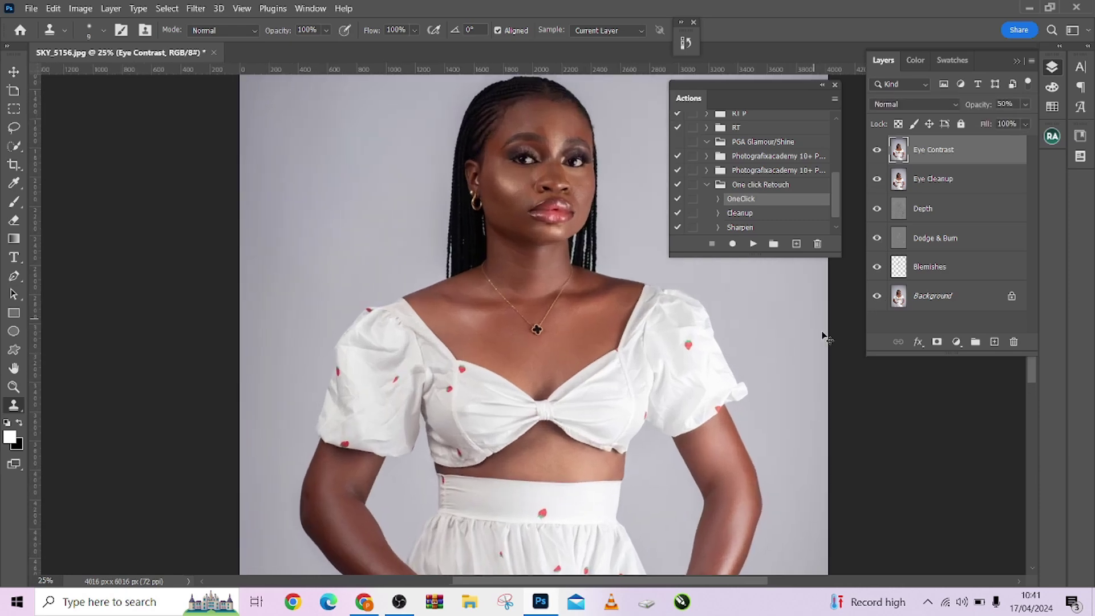
{"action": "left_click_drag", "start_coordinate": [554, 225], "coordinate": [545, 254]}
{"action": "left_click", "coordinate": [877, 298], "text": "alt"}
{"action": "left_click", "coordinate": [877, 299], "text": "alt"}
{"action": "left_click", "coordinate": [877, 298], "text": "alt"}
{"action": "left_click", "coordinate": [877, 298], "text": "alt"}
- Duplicate the Dodge & Burn layer to strengthen it, checking the copy on and off
{"action": "left_click", "coordinate": [938, 240]}
{"action": "key", "text": "ctrl+minus"}
{"action": "key", "text": "ctrl+j"}
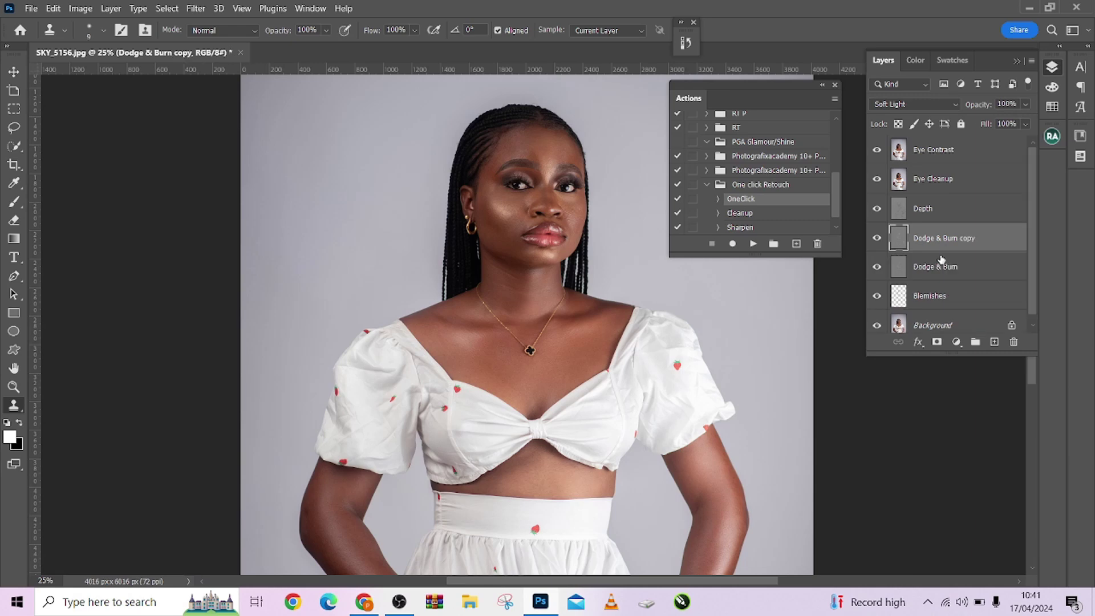
{"action": "left_click", "coordinate": [877, 238]}
{"action": "left_click", "coordinate": [877, 238]}
- Raise the Depth layer's opacity to 60%
{"action": "left_click", "coordinate": [936, 213]}
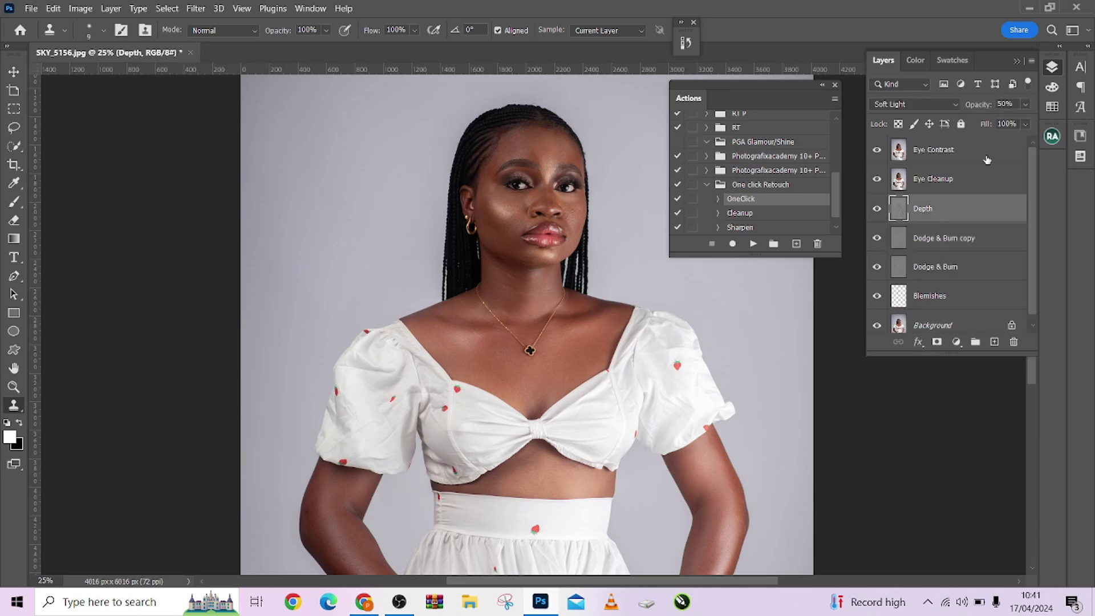
{"action": "left_click", "coordinate": [1026, 104]}
{"action": "mouse_move", "coordinate": [992, 121]}
{"action": "left_mouse_down"}
{"action": "mouse_move", "coordinate": [1023, 121]}
{"action": "mouse_move", "coordinate": [1003, 119]}
{"action": "left_mouse_up"}
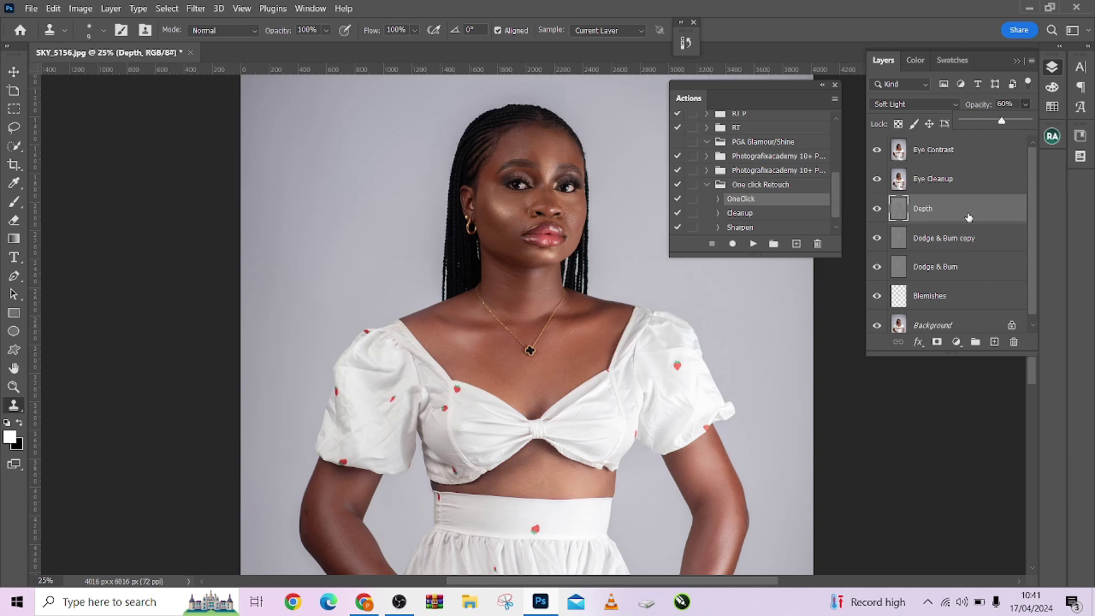
{"action": "scroll", "coordinate": [878, 318], "scroll_direction": "down", "scroll_amount": 1}
{"action": "scroll", "coordinate": [884, 165], "scroll_direction": "up", "scroll_amount": 1}
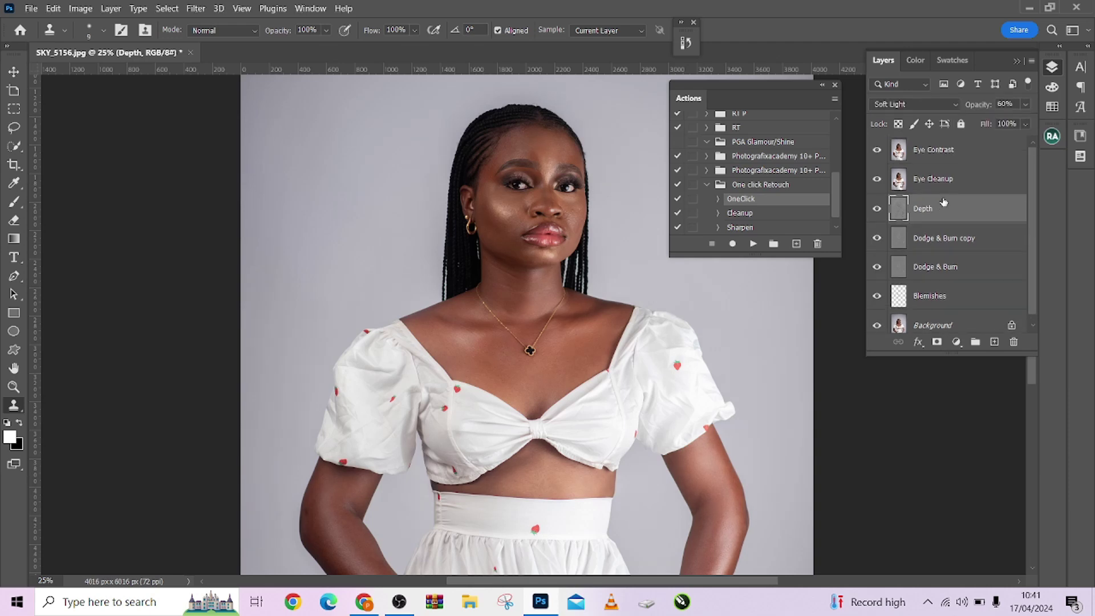
- Hide the Eye Contrast and Eye Cleanup layers and compare against the original photo
{"action": "left_click_drag", "start_coordinate": [877, 151], "coordinate": [877, 179]}
{"action": "left_click", "coordinate": [877, 326], "text": "alt"}
{"action": "left_click", "coordinate": [877, 326], "text": "alt"}
{"action": "scroll", "coordinate": [531, 324], "scroll_direction": "down", "scroll_amount": 1}
{"action": "left_click_drag", "start_coordinate": [528, 365], "coordinate": [522, 322]}
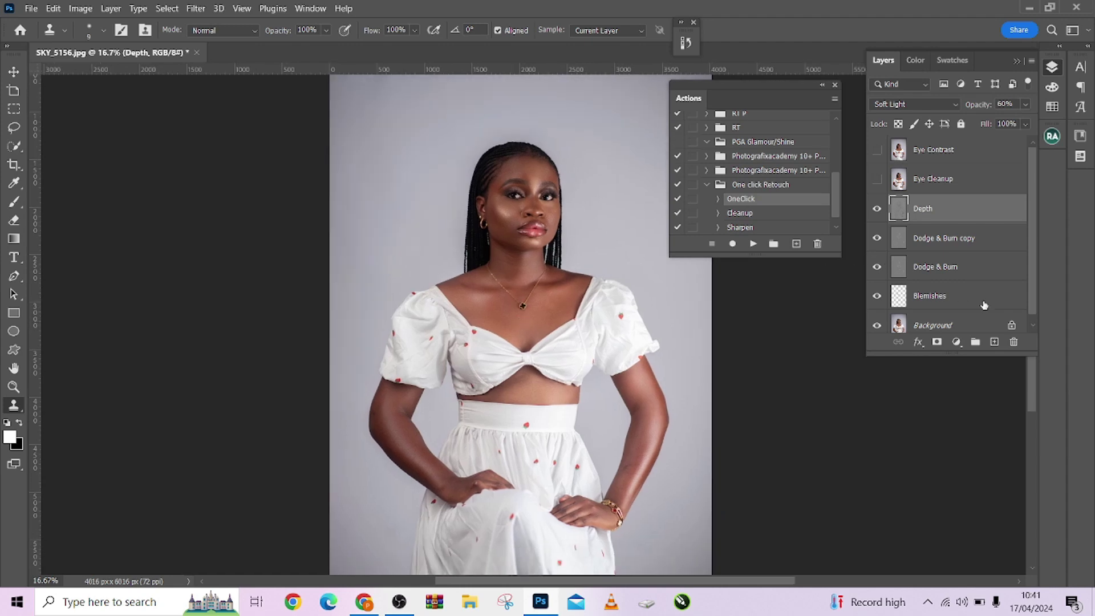
{"action": "scroll", "coordinate": [963, 302], "scroll_direction": "down", "scroll_amount": 1}
- Flatten the image into one Background layer, discarding the hidden eye layers
{"action": "left_click", "coordinate": [1010, 318]}
{"action": "right_click", "coordinate": [974, 319]}
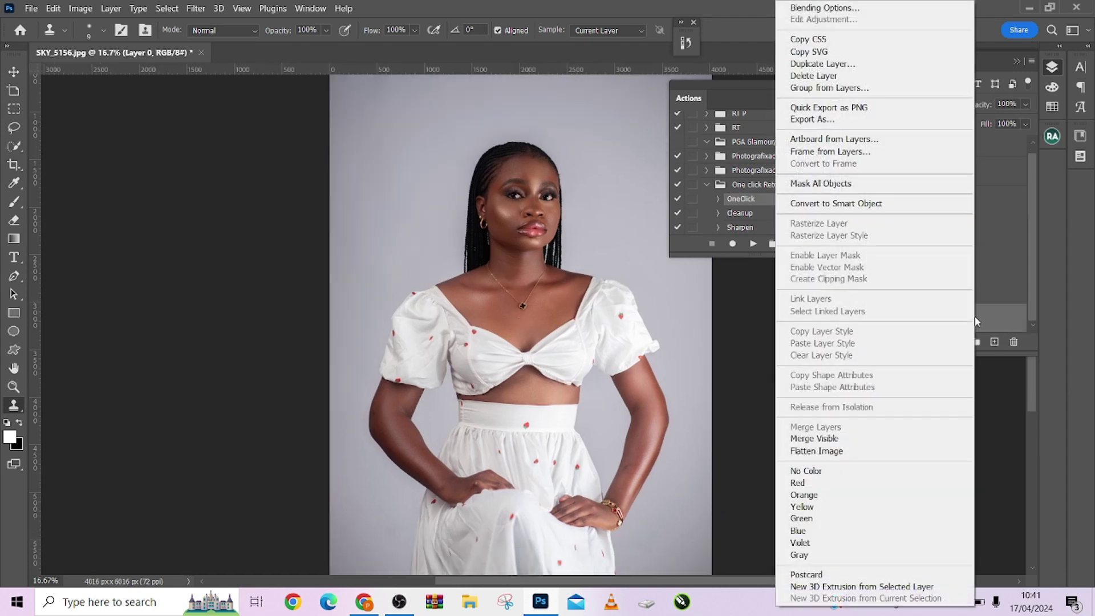
{"action": "left_click", "coordinate": [832, 450]}
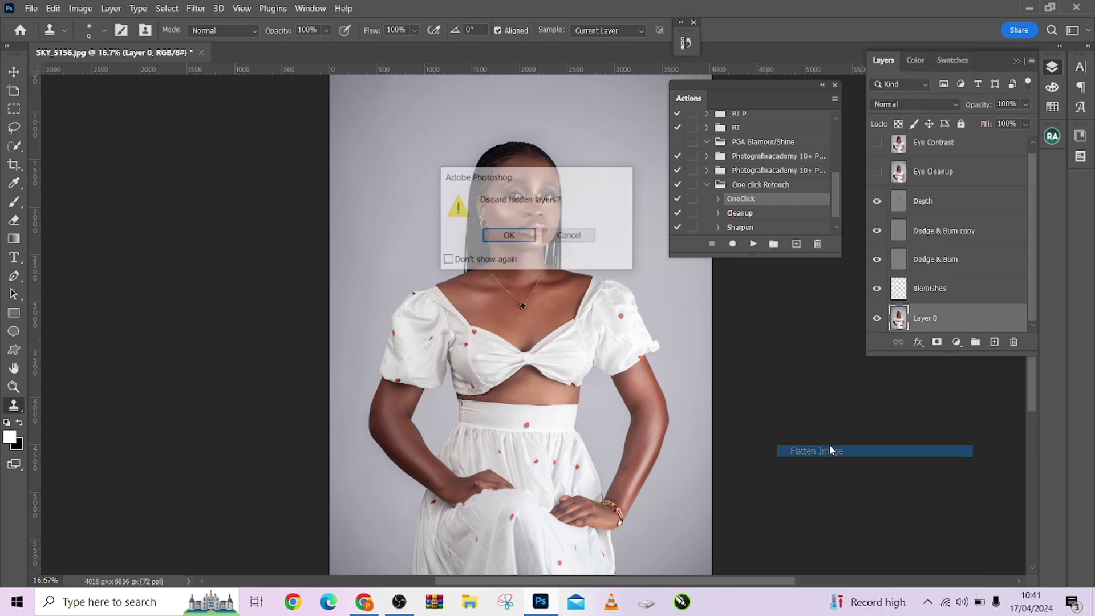
{"action": "left_click", "coordinate": [520, 232]}
{"action": "scroll", "coordinate": [772, 228], "scroll_direction": "down", "scroll_amount": 1}
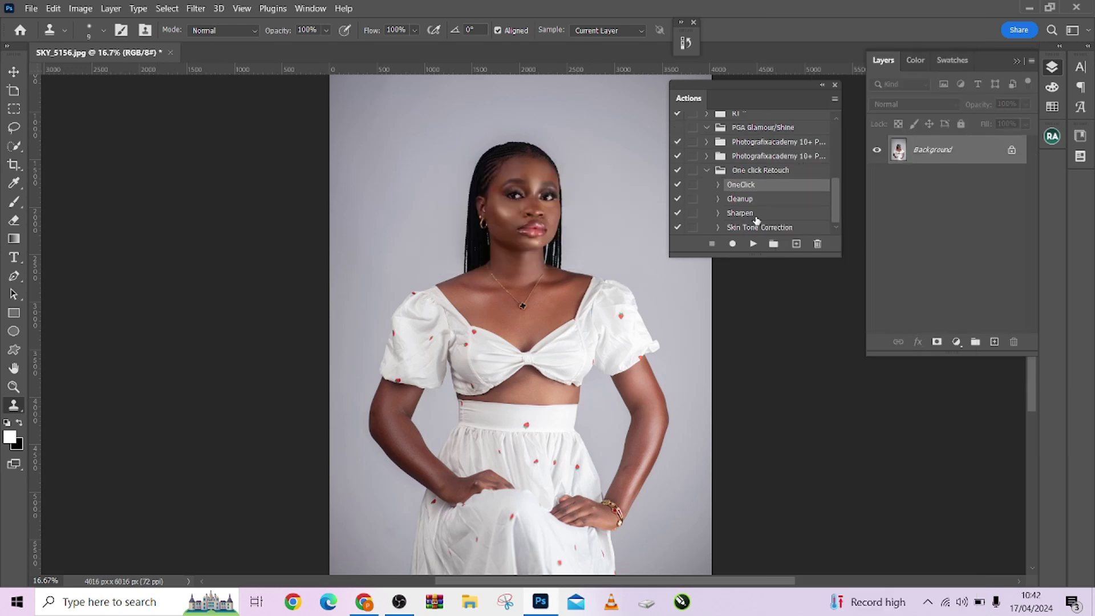
- Play the Cleanup action, then Flatten Image from the Background layer's context menu
{"action": "left_click", "coordinate": [752, 203]}
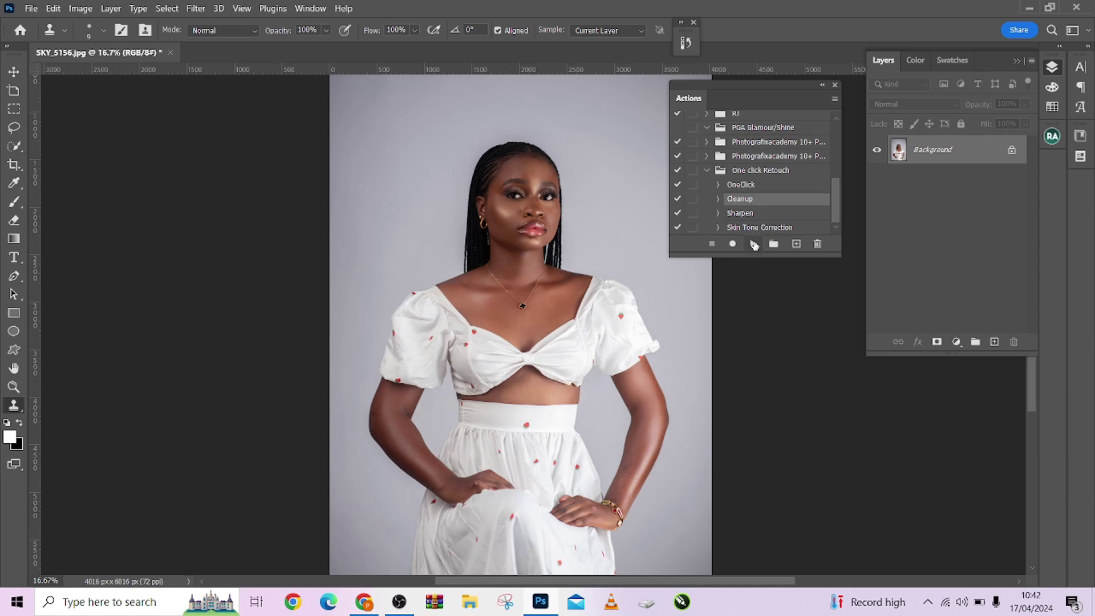
{"action": "left_click", "coordinate": [754, 244]}
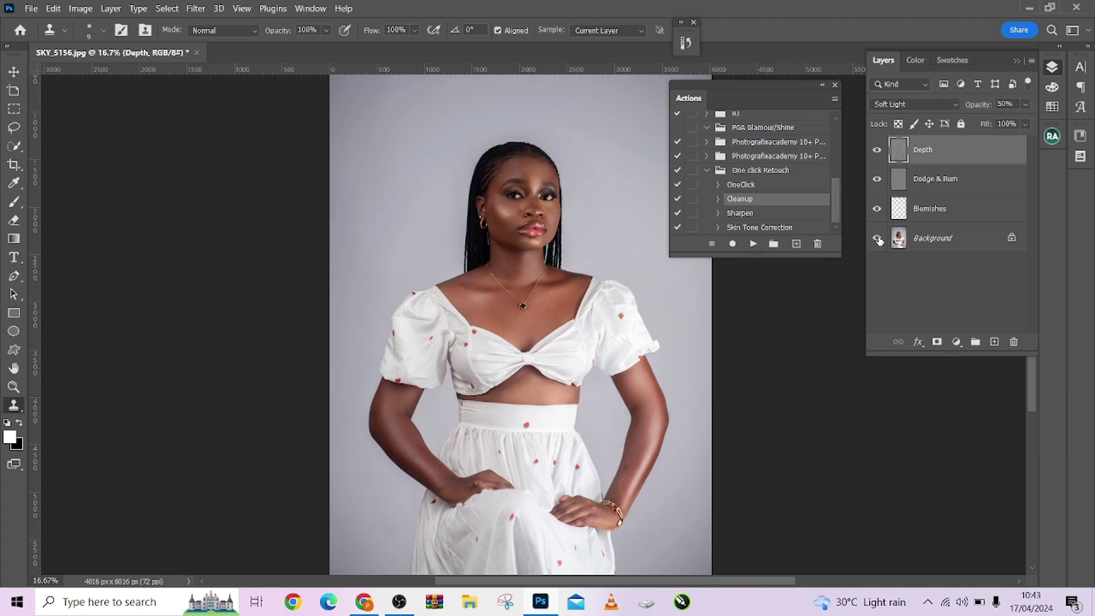
{"action": "left_click", "coordinate": [972, 243]}
{"action": "right_click", "coordinate": [958, 239]}
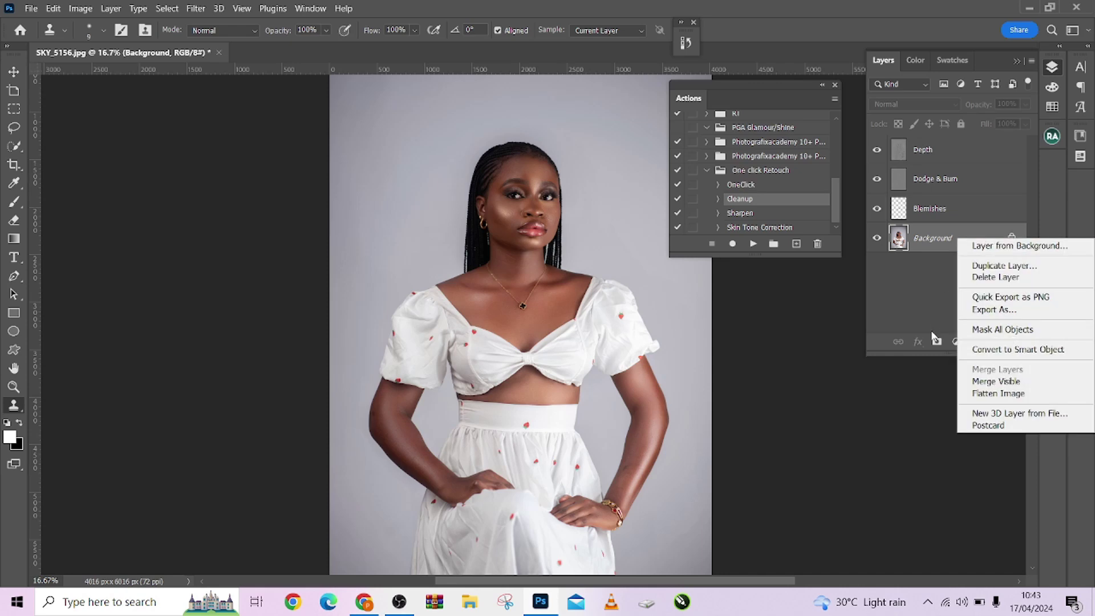
{"action": "left_click", "coordinate": [999, 393]}
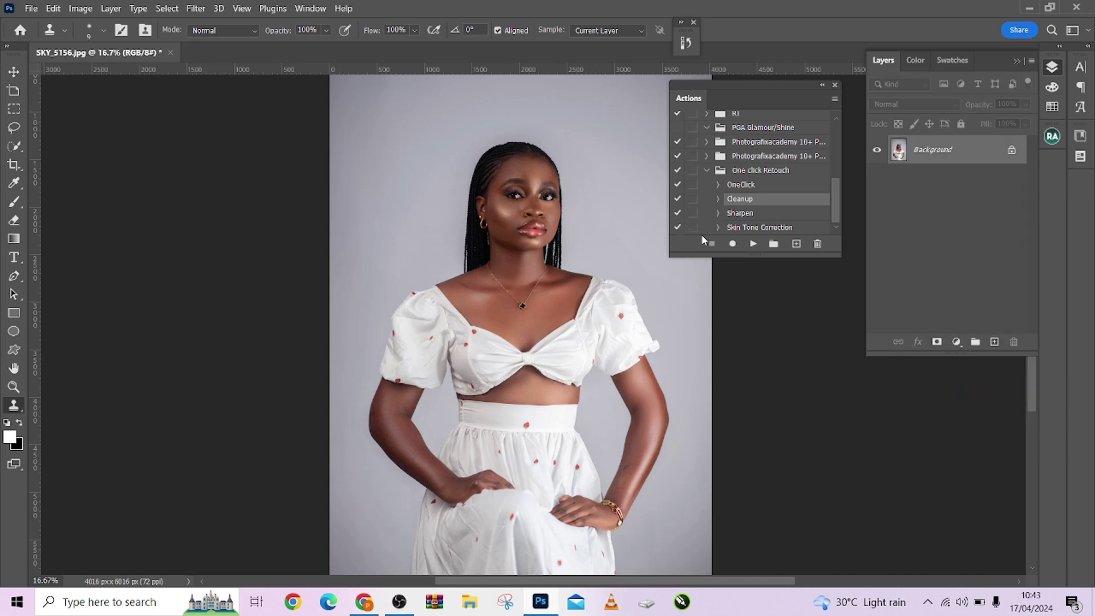
- Play the Sharpen action and toggle the Sharpen group to compare the zoomed-in detail
{"action": "left_click", "coordinate": [748, 217]}
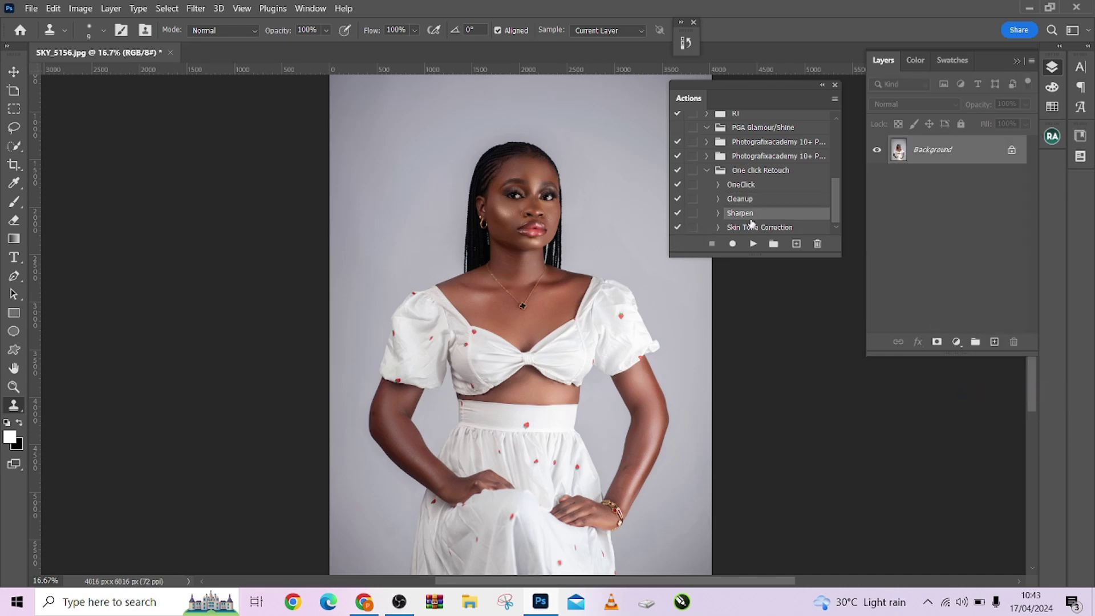
{"action": "left_click", "coordinate": [753, 244]}
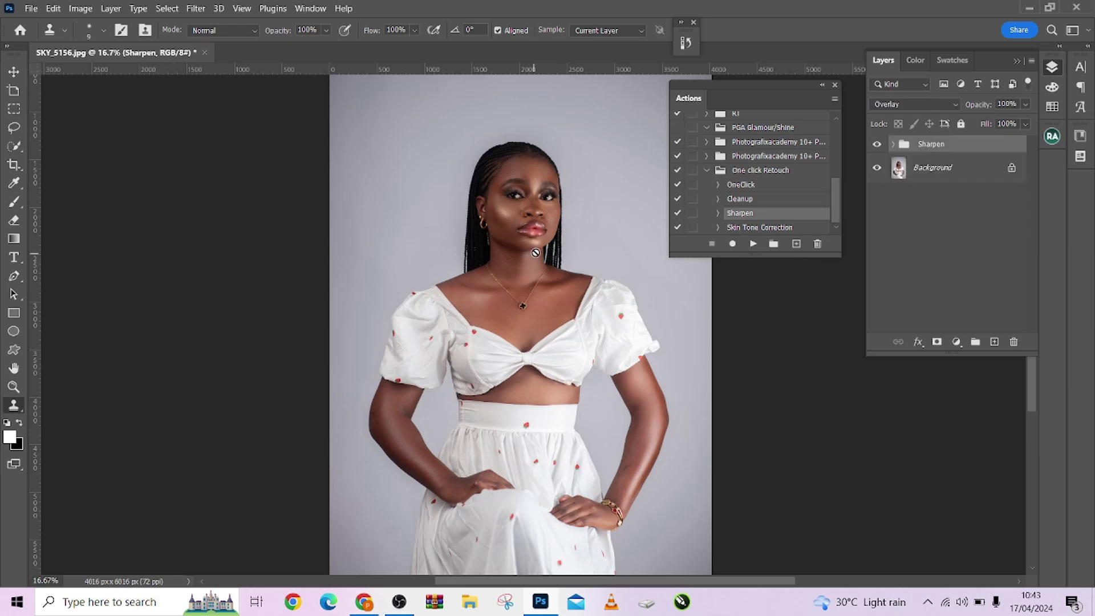
{"action": "key", "text": "ctrl+plus"}
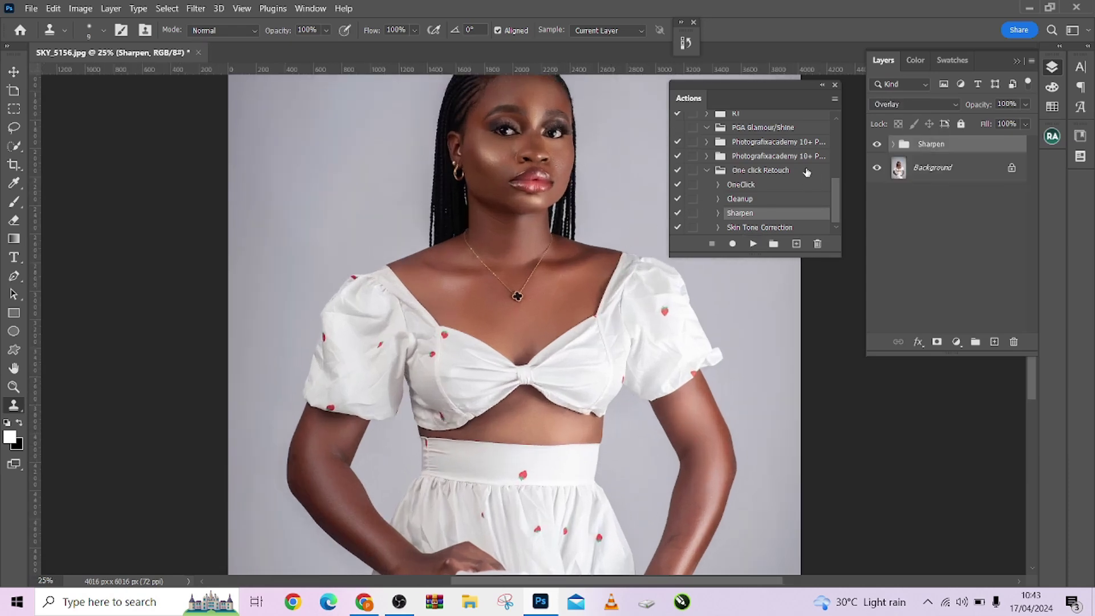
{"action": "left_click", "coordinate": [877, 168], "text": "alt"}
{"action": "left_click", "coordinate": [877, 169], "text": "alt"}
{"action": "left_click", "coordinate": [877, 169], "text": "alt"}
{"action": "left_click", "coordinate": [877, 169], "text": "alt"}
{"action": "key", "text": "ctrl+minus"}
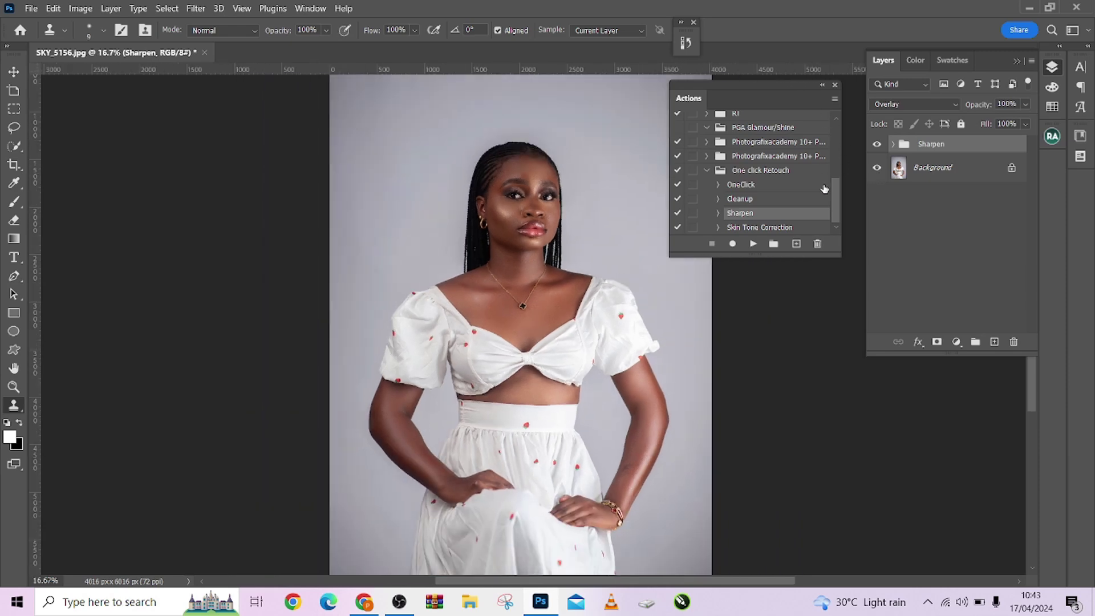
- Unlock Background, select it with the Sharpen group, and flatten them into one Background
{"action": "left_click", "coordinate": [822, 85]}
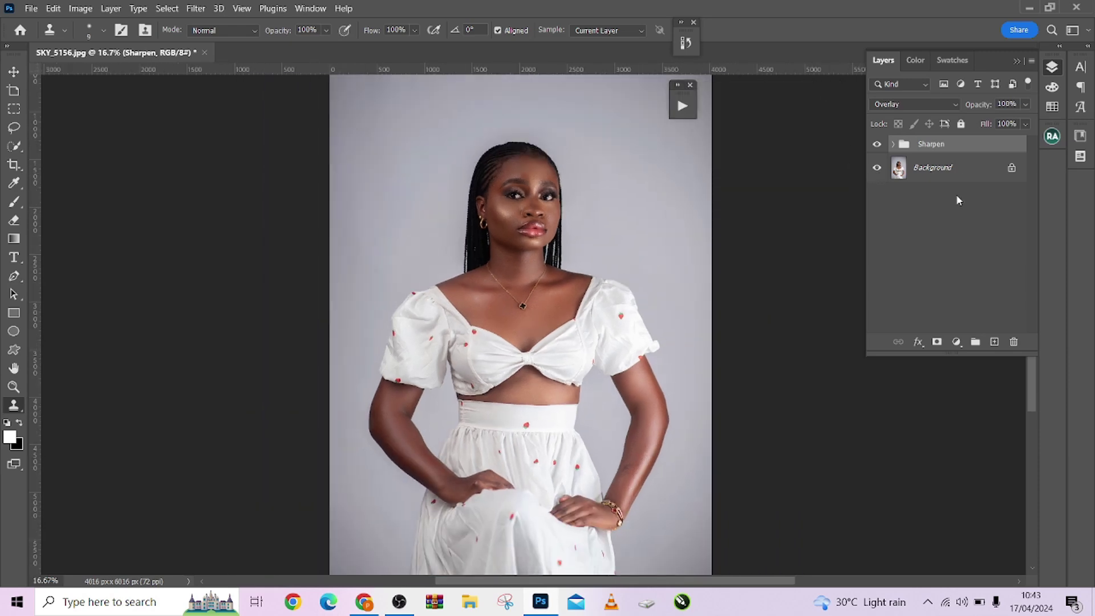
{"action": "left_click", "coordinate": [1011, 167]}
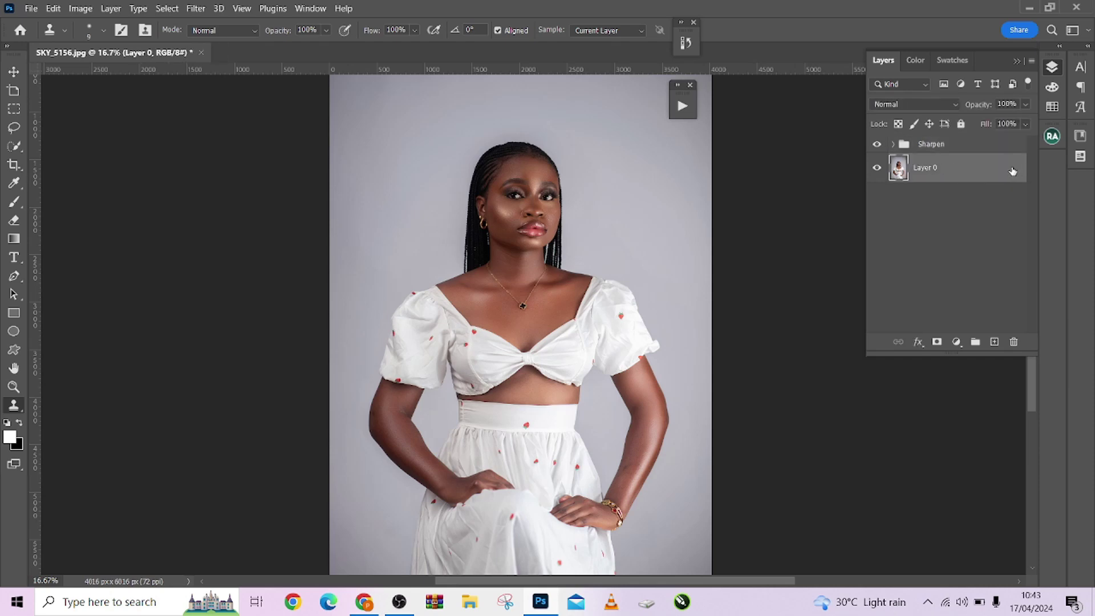
{"action": "left_click", "coordinate": [982, 153], "text": "shift"}
{"action": "right_click", "coordinate": [978, 166]}
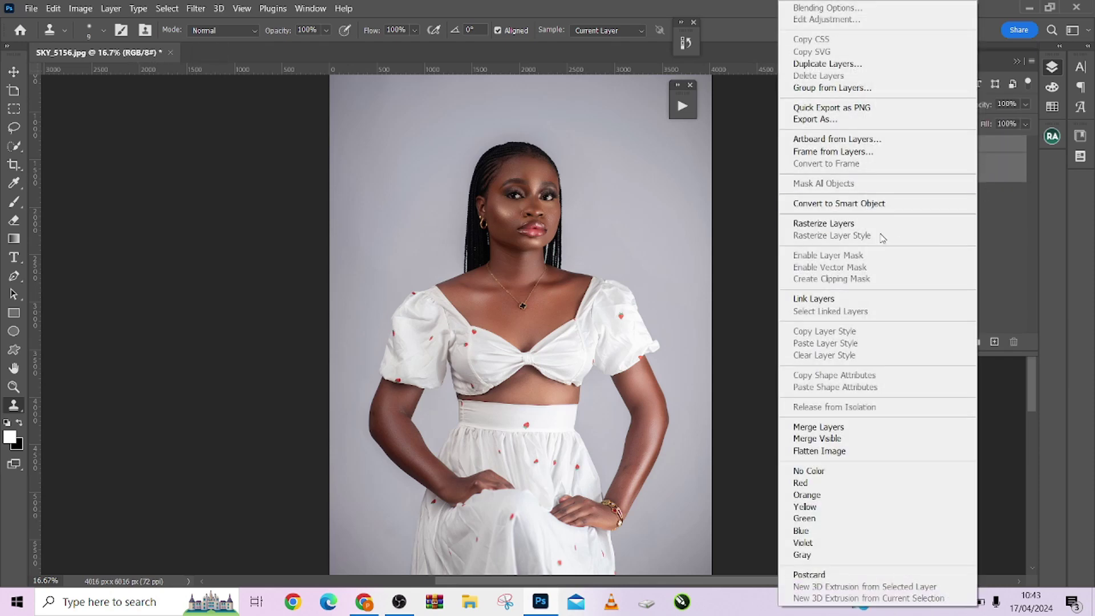
{"action": "left_click", "coordinate": [830, 450]}
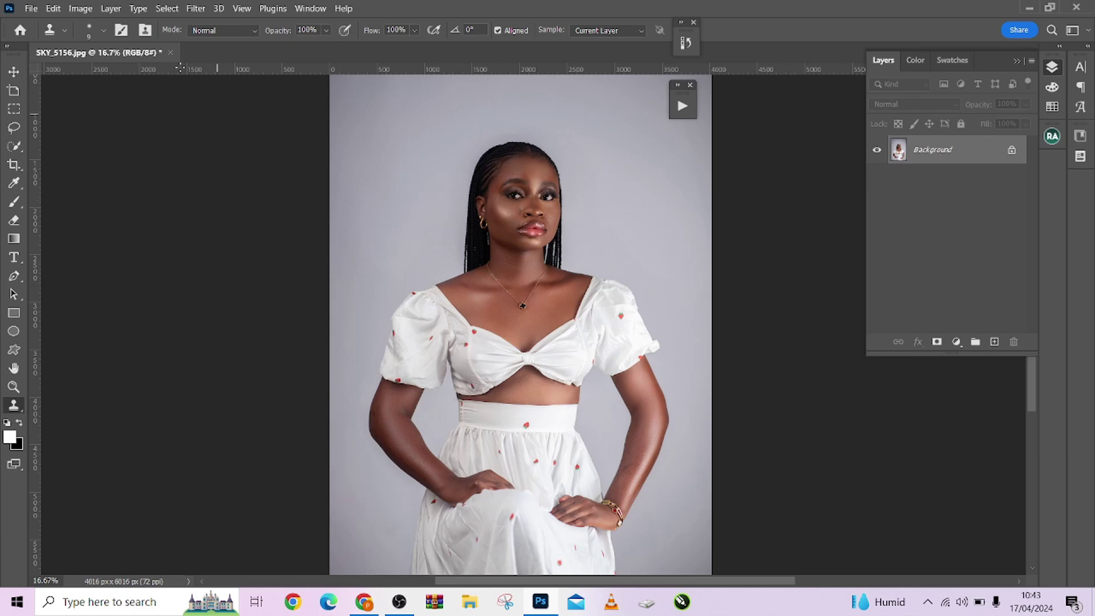
- Show the Histogram and History panels, placing History on the right side
{"action": "left_click", "coordinate": [314, 9]}
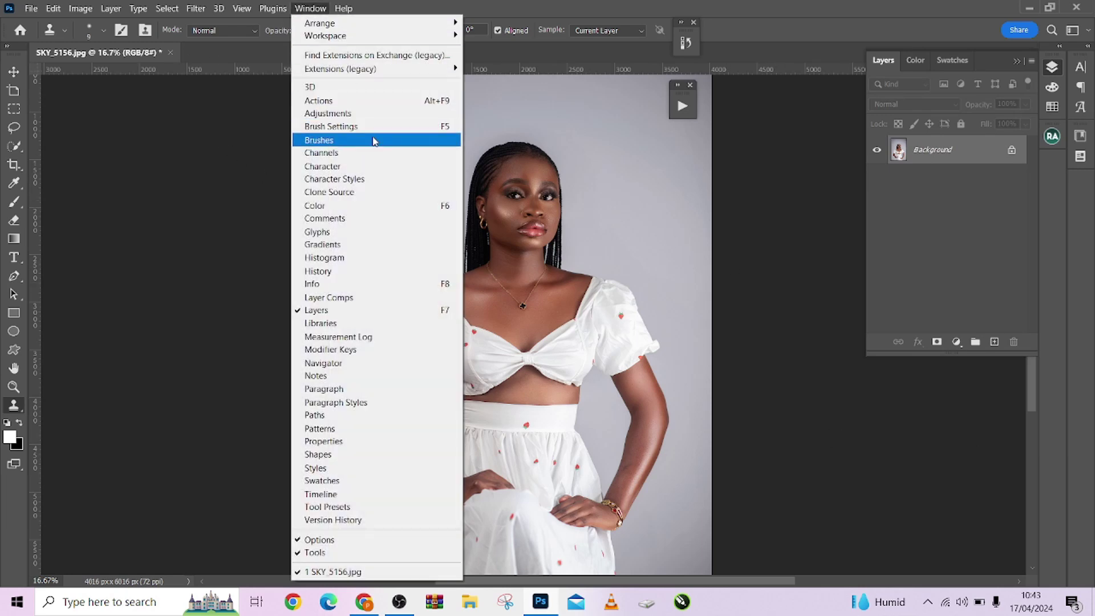
{"action": "left_click", "coordinate": [363, 260]}
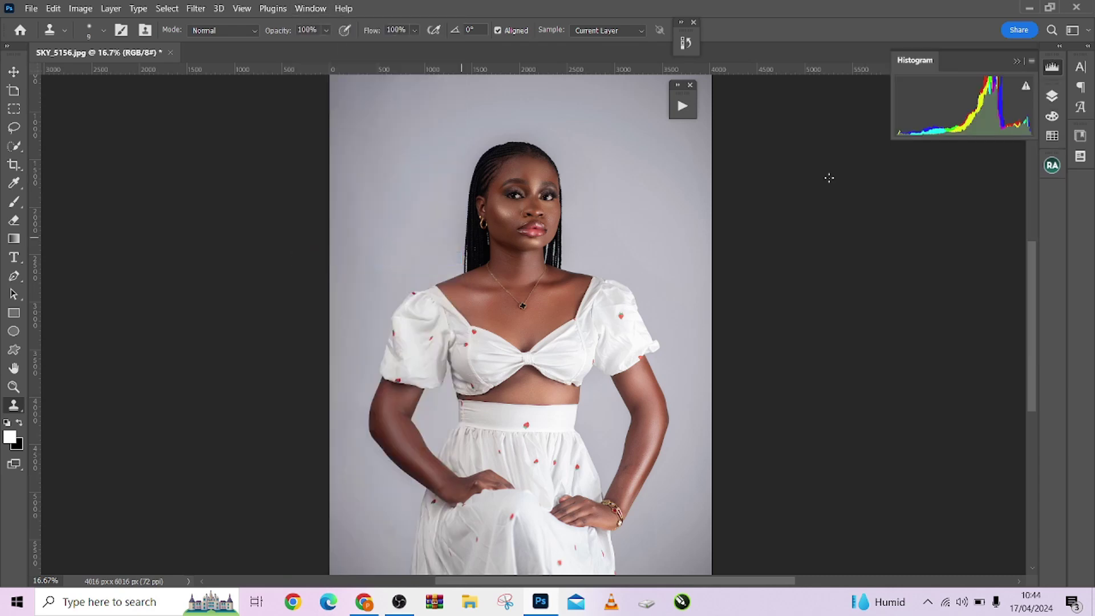
{"action": "left_click", "coordinate": [307, 8]}
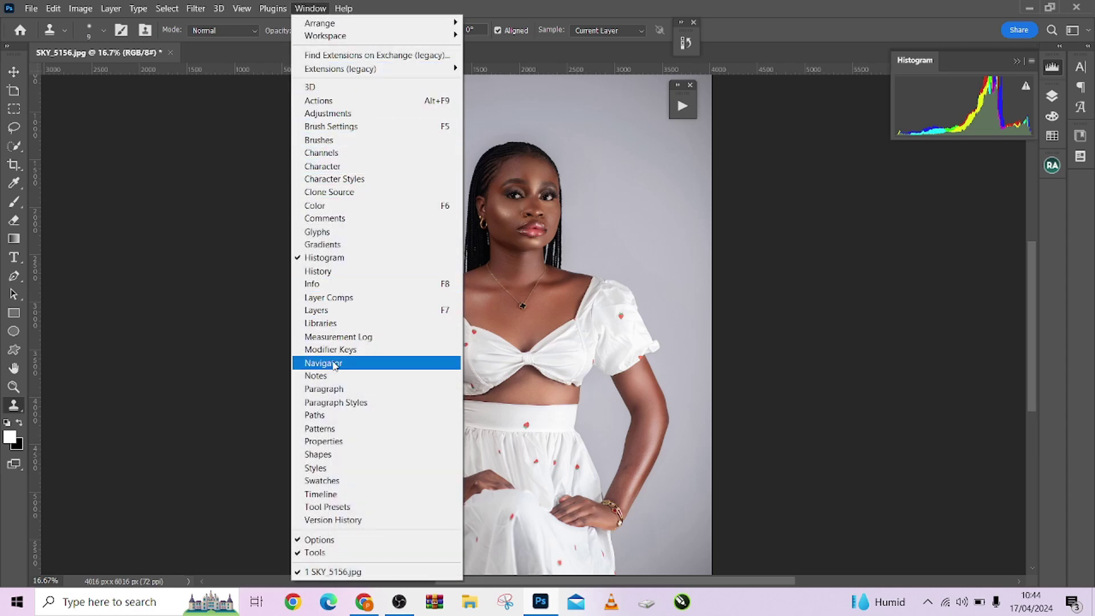
{"action": "left_click", "coordinate": [339, 278]}
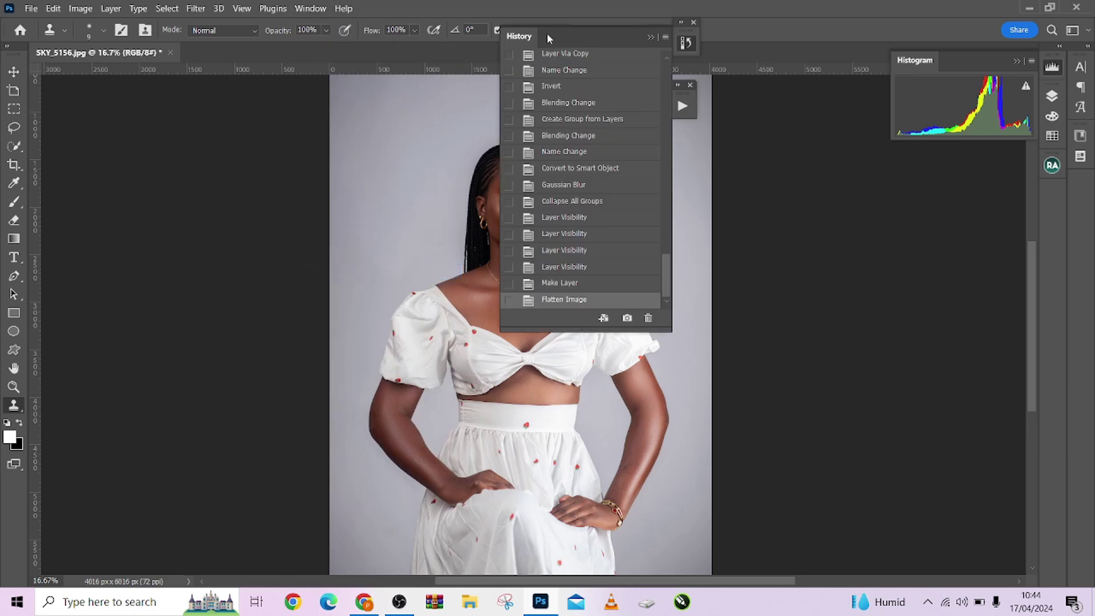
{"action": "left_click_drag", "start_coordinate": [544, 32], "coordinate": [799, 41]}
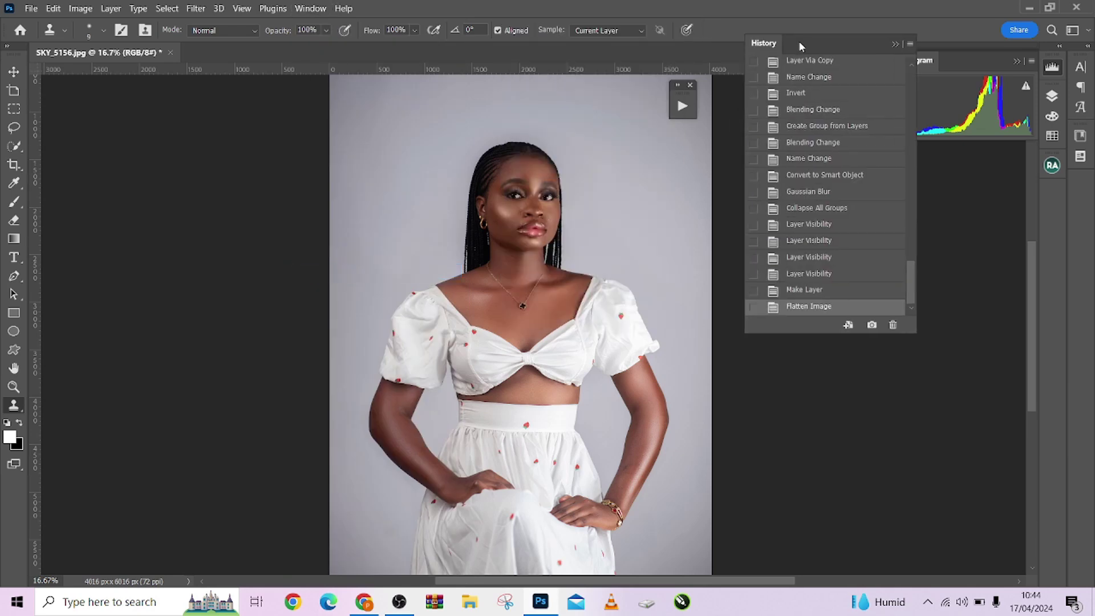
- Create Snapshot 1 and switch between it and the original SKY_5156.jpg state to compare
{"action": "left_click", "coordinate": [873, 319]}
{"action": "left_click_drag", "start_coordinate": [911, 284], "coordinate": [915, 68]}
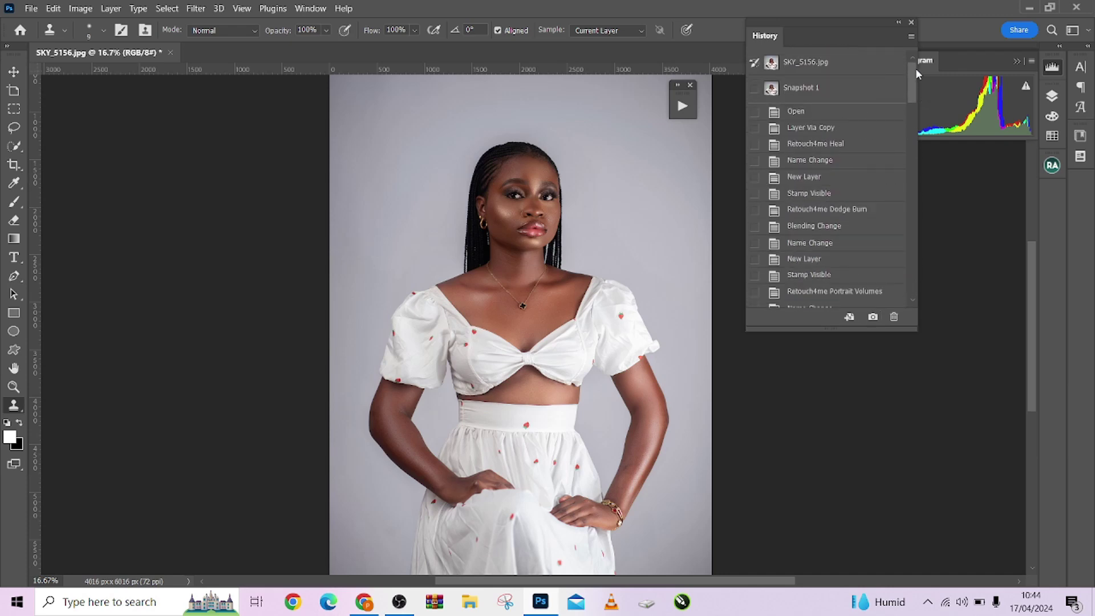
{"action": "left_click", "coordinate": [820, 66]}
{"action": "left_click", "coordinate": [817, 94]}
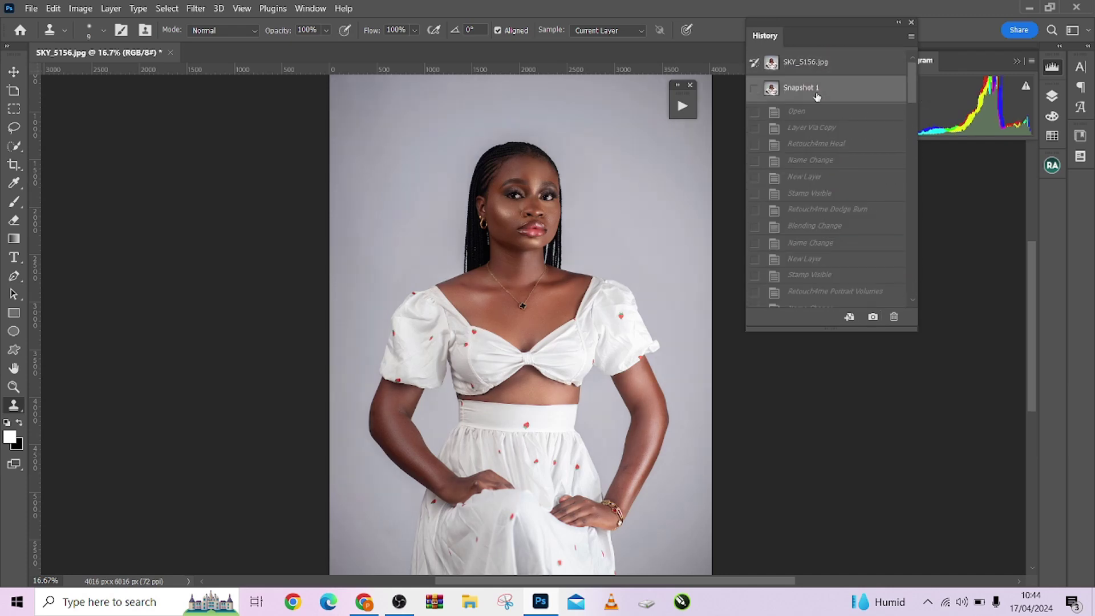
{"action": "key", "text": "ctrl+plus"}
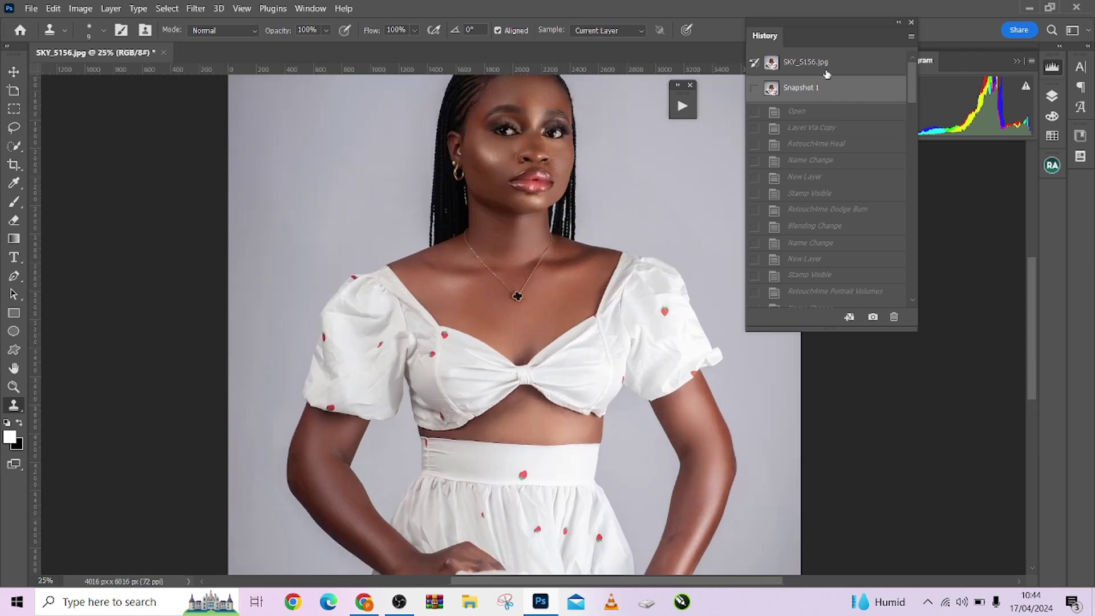
{"action": "left_click", "coordinate": [829, 68]}
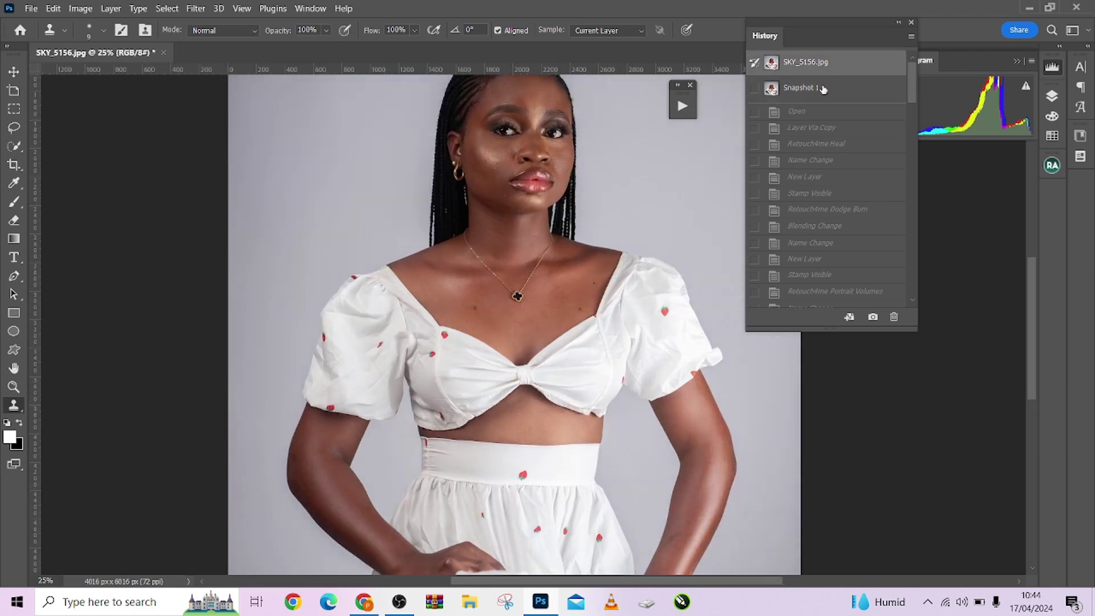
{"action": "left_click", "coordinate": [823, 89]}
{"action": "key", "text": "ctrl+minus"}
{"action": "key", "text": "ctrl+minus"}
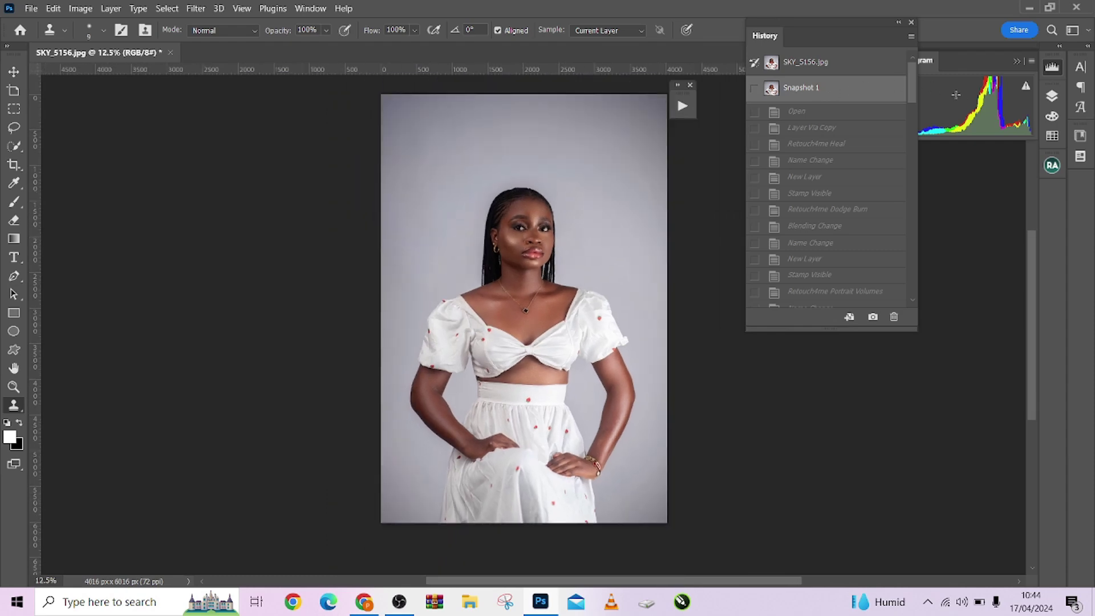
{"action": "left_click", "coordinate": [1052, 96]}
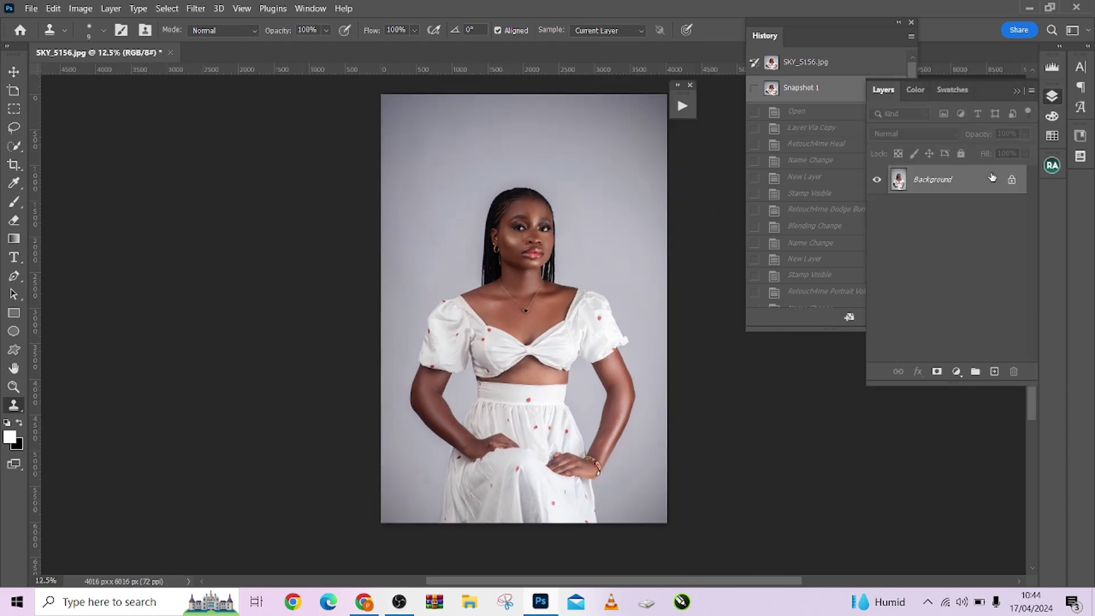
- Unlock the Background as Layer 0 and duplicate it into Layer 0 copy
{"action": "left_click", "coordinate": [1012, 179]}
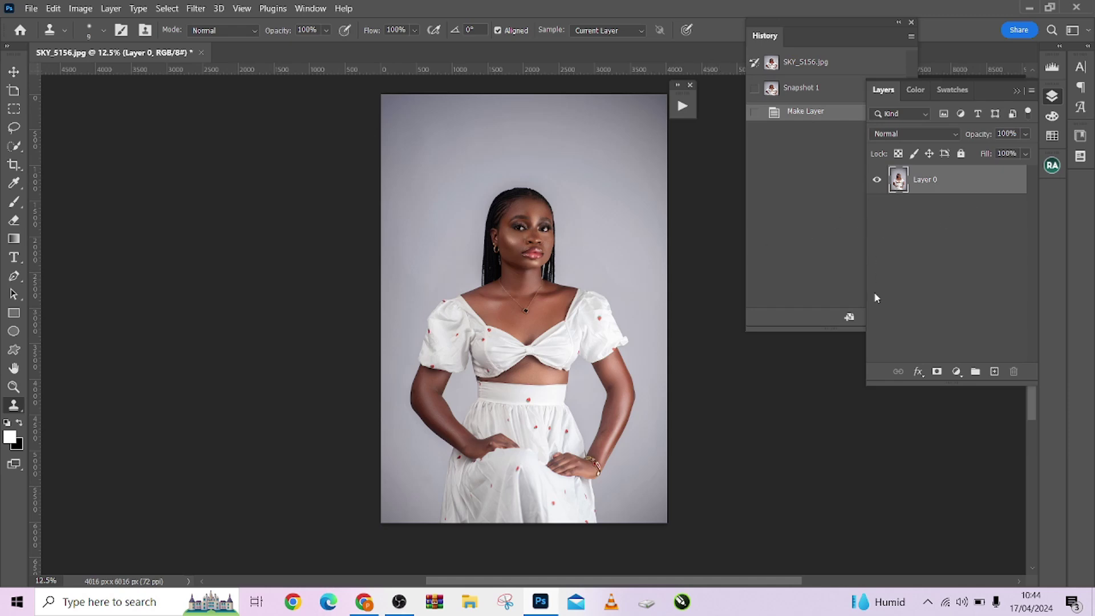
{"action": "key", "text": "ctrl+j"}
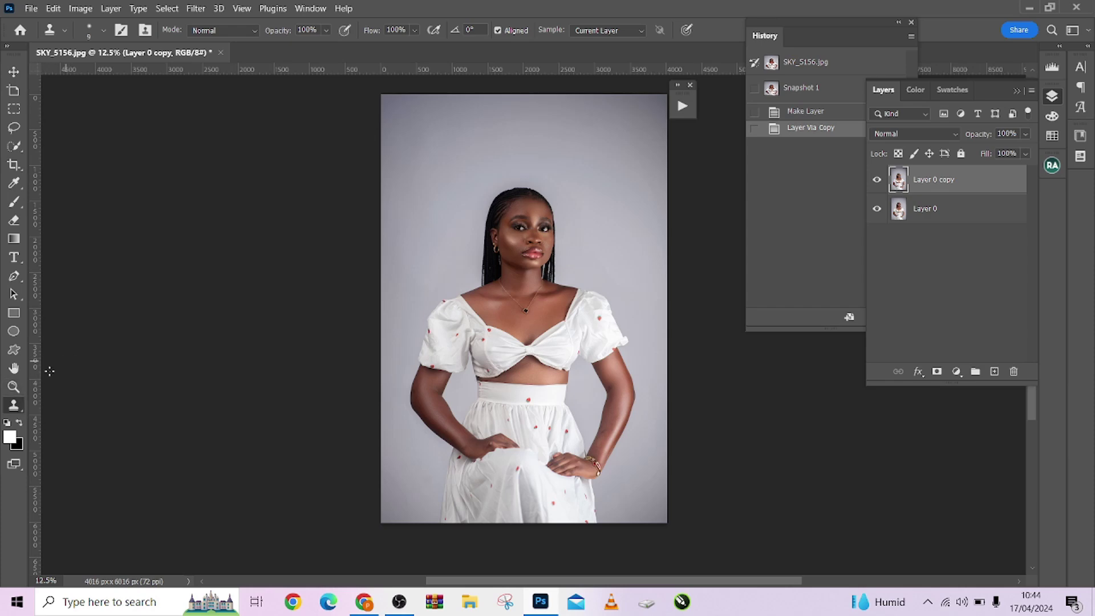
{"action": "left_click", "coordinate": [17, 407]}
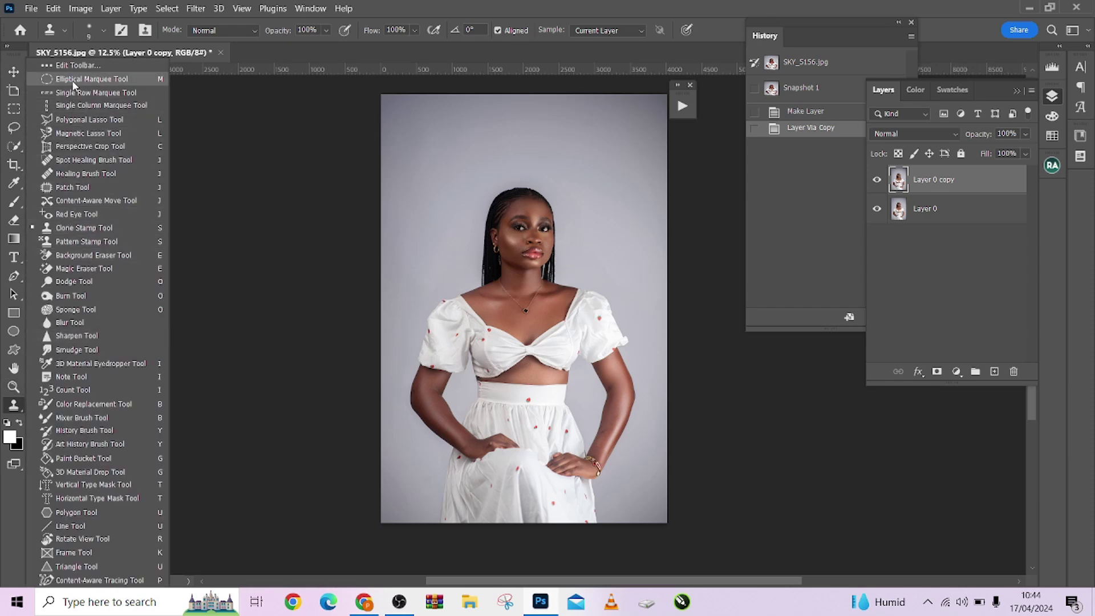
- Draw an elliptical selection around the woman and use it as Layer 0 copy's mask
{"action": "left_click", "coordinate": [98, 79]}
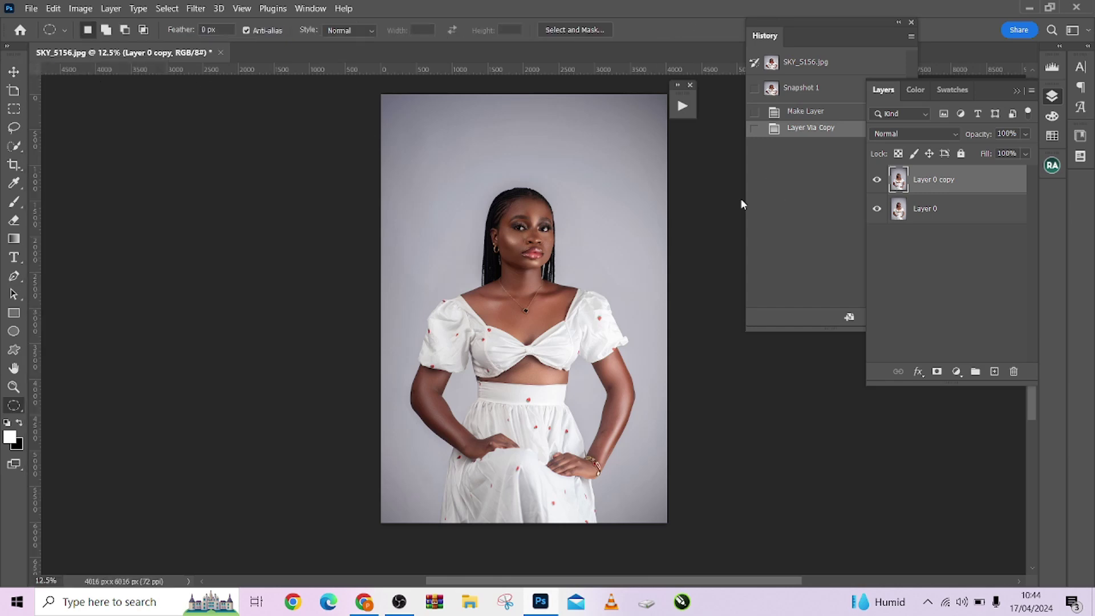
{"action": "left_click_drag", "start_coordinate": [423, 166], "coordinate": [678, 521]}
{"action": "key", "text": "ctrl+minus"}
{"action": "key", "text": "ctrl+minus"}
{"action": "key", "text": "ctrl+minus"}
{"action": "left_click_drag", "start_coordinate": [521, 415], "coordinate": [542, 445]}
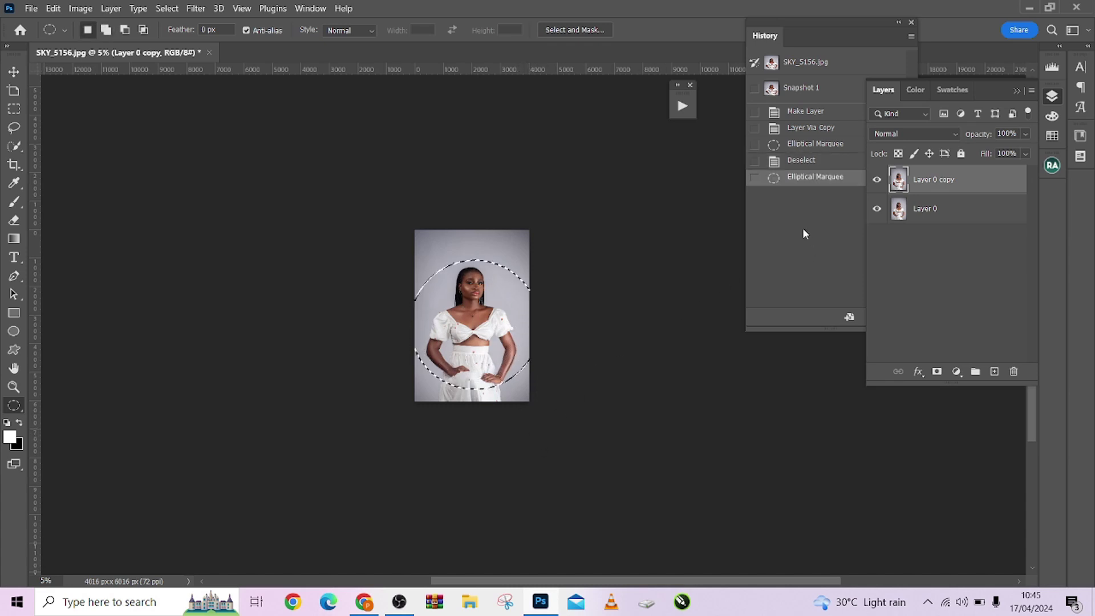
{"action": "left_click", "coordinate": [938, 372]}
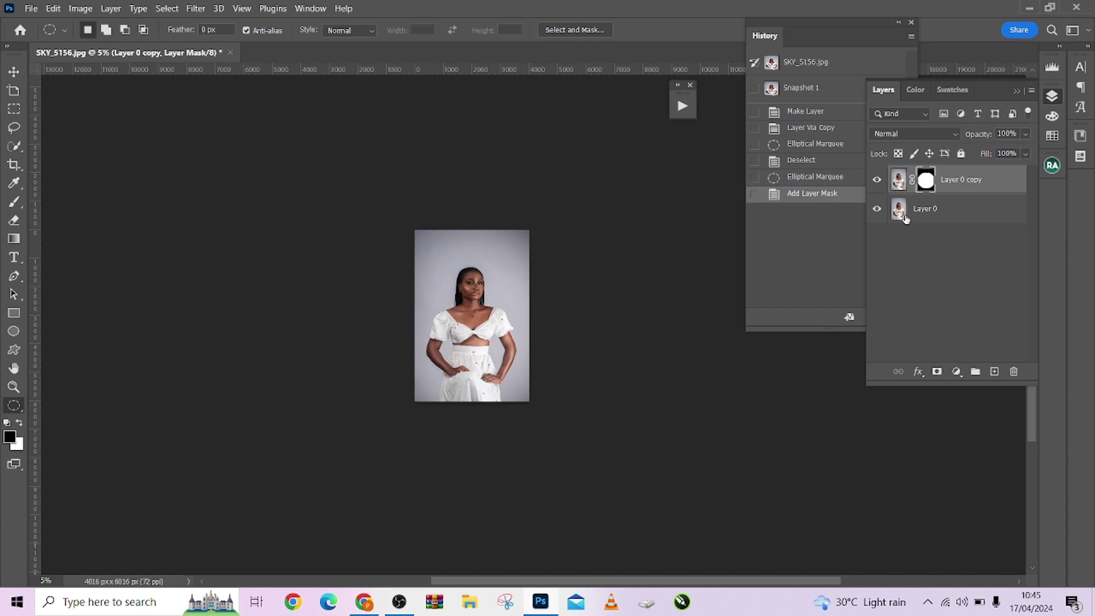
- Add a darkening Curves 1 layer and copy the circular mask onto it
{"action": "left_click", "coordinate": [957, 371]}
{"action": "left_click", "coordinate": [993, 195]}
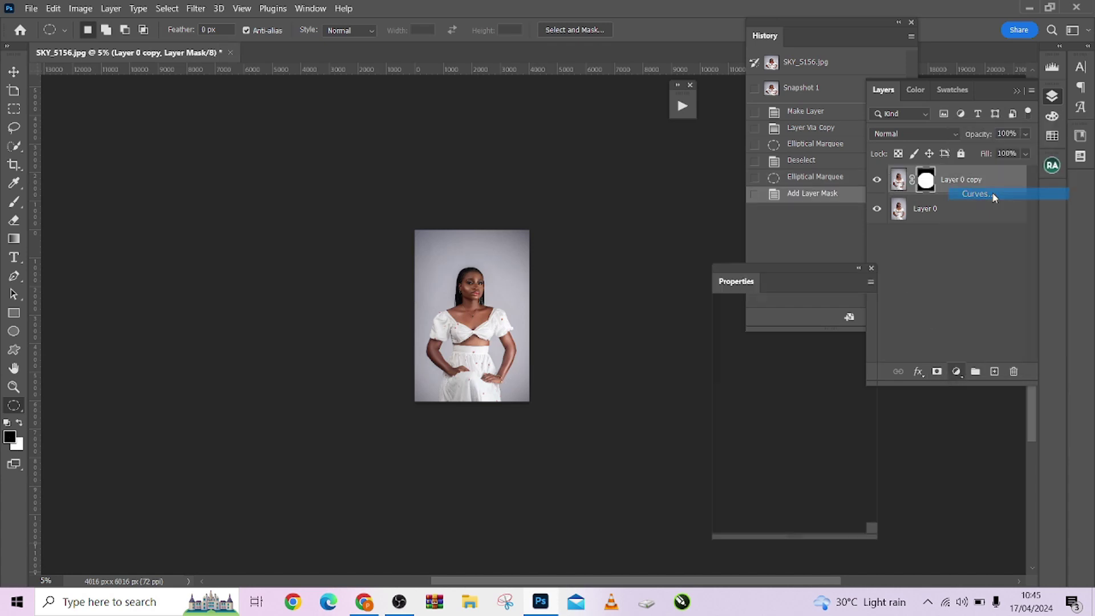
{"action": "left_click_drag", "start_coordinate": [803, 417], "coordinate": [819, 427]}
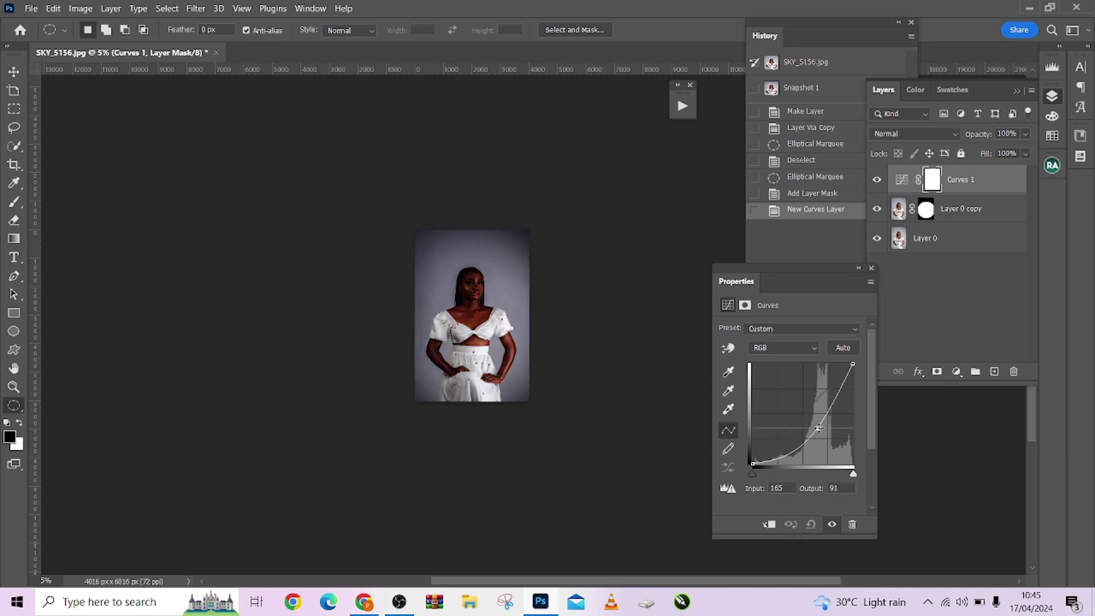
{"action": "left_click", "coordinate": [928, 211]}
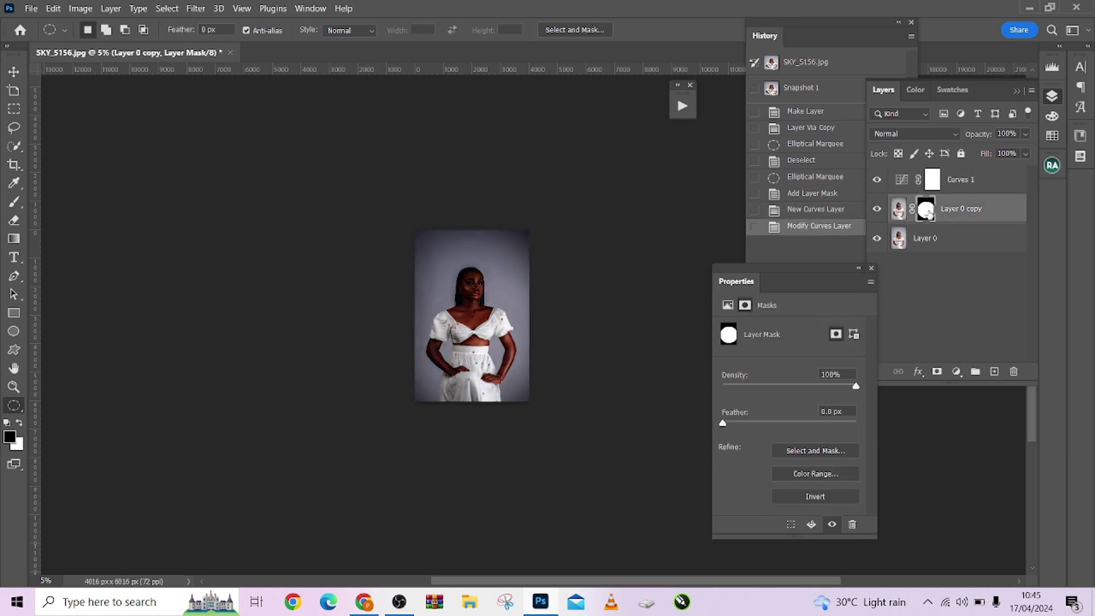
{"action": "left_click_drag", "start_coordinate": [924, 214], "coordinate": [933, 181]}
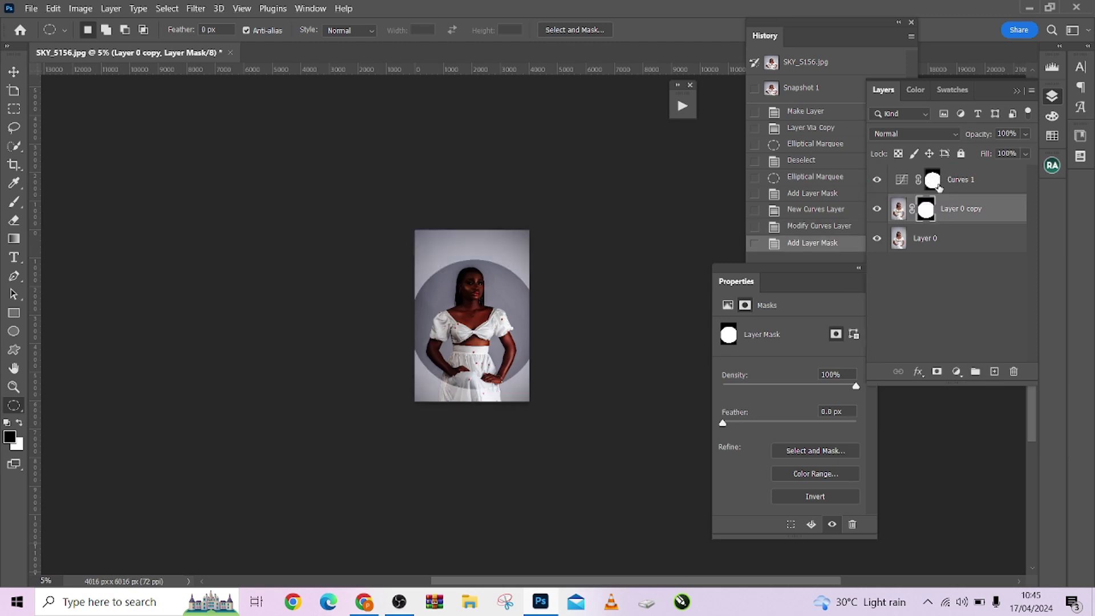
- Invert the Curves 1 mask so the background darkens, and feather it to 47.4 px
{"action": "key", "text": "ctrl+i"}
{"action": "left_click", "coordinate": [931, 182]}
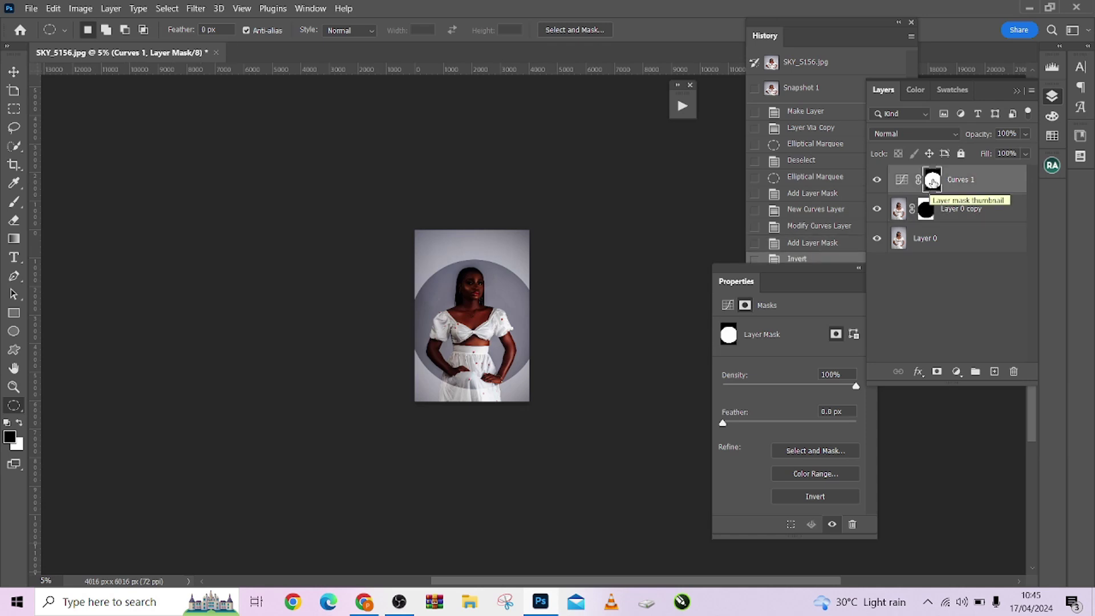
{"action": "key", "text": "ctrl+i"}
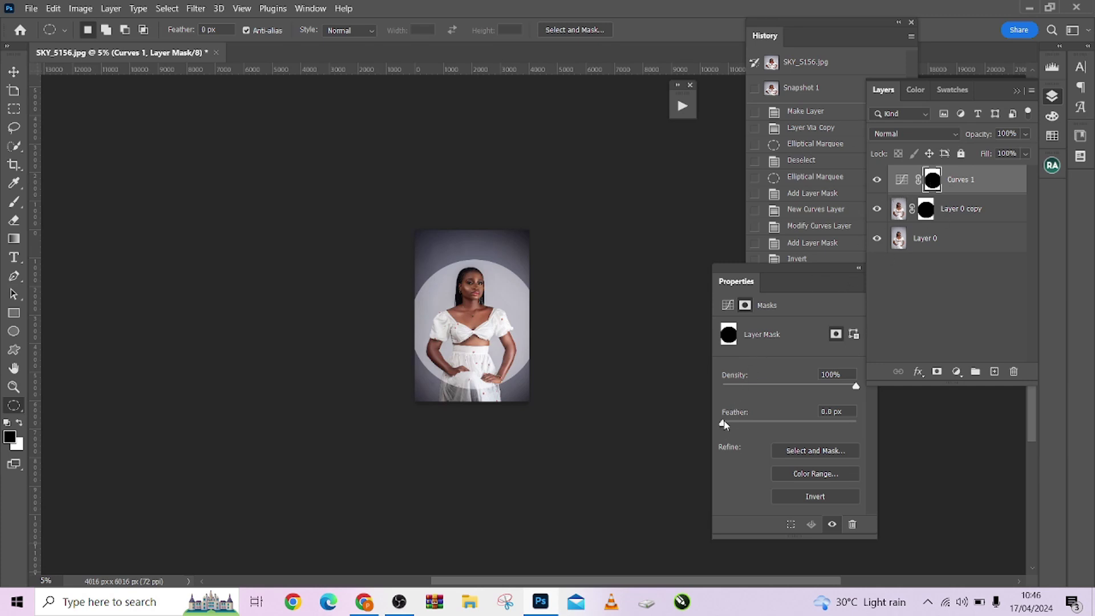
{"action": "left_click_drag", "start_coordinate": [723, 423], "coordinate": [795, 427]}
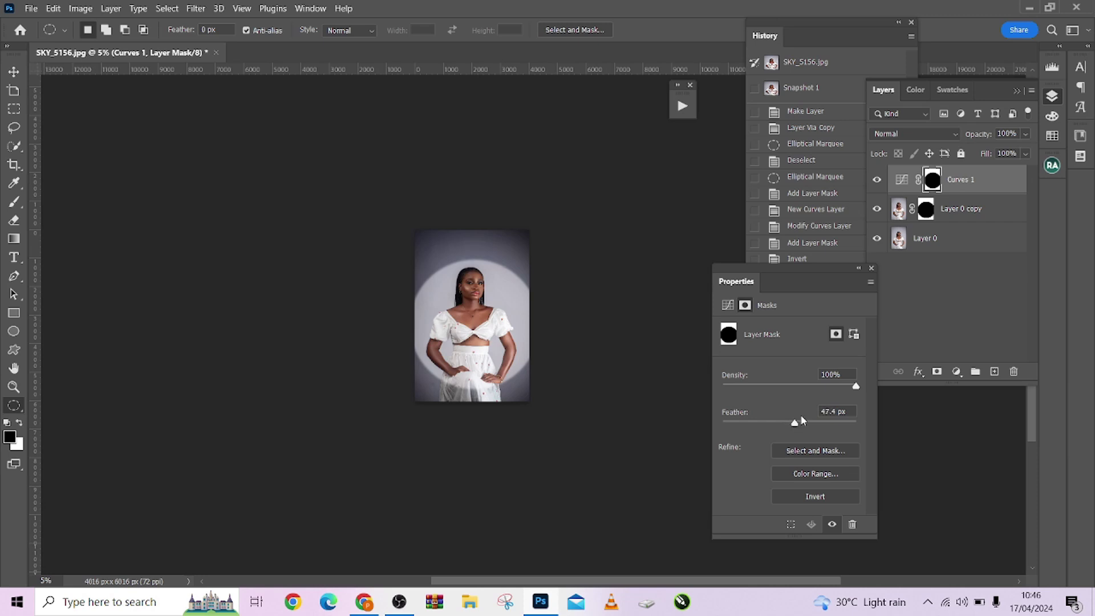
{"action": "left_click_drag", "start_coordinate": [822, 267], "coordinate": [230, 130]}
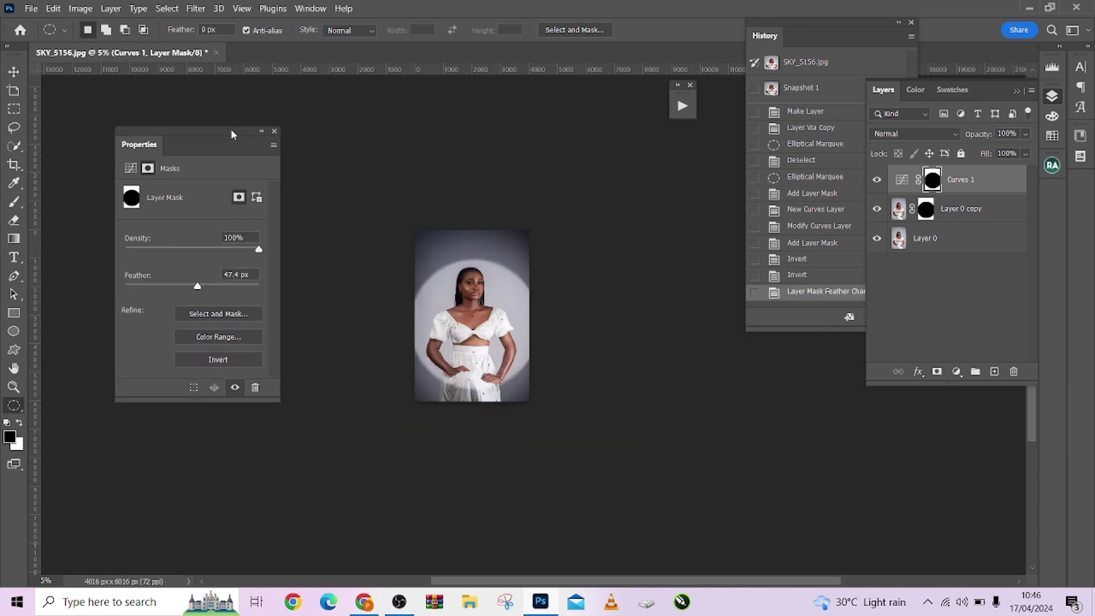
{"action": "key", "text": "ctrl+plus"}
{"action": "key", "text": "ctrl+plus"}
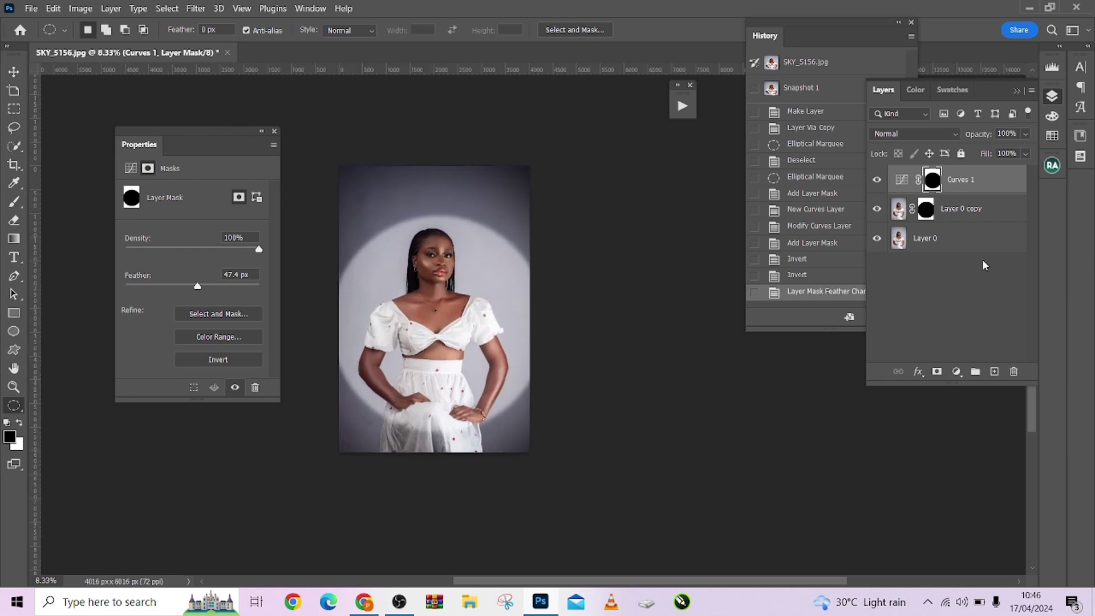
- Toggle the vignette layers and Layer 0 off and on to compare against the original
{"action": "left_click", "coordinate": [881, 240], "text": "alt"}
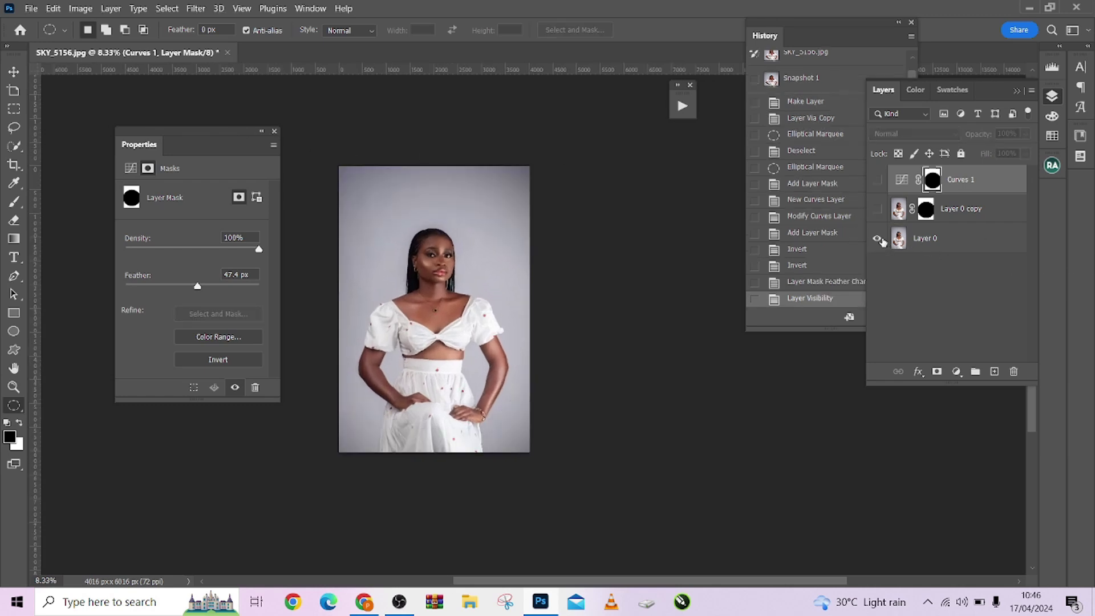
{"action": "left_click", "coordinate": [881, 240], "text": "alt"}
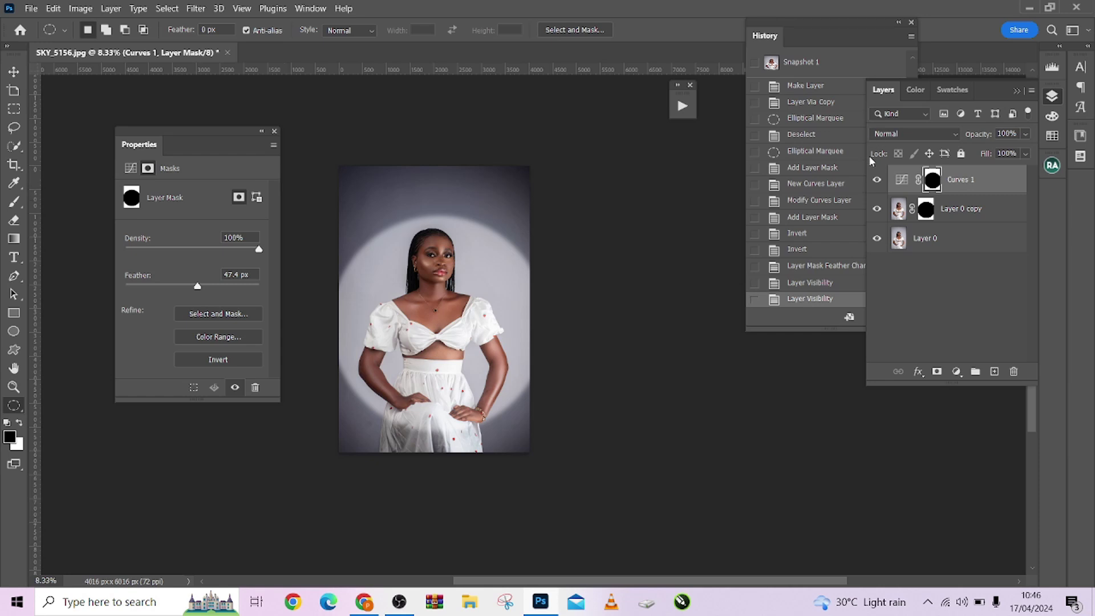
{"action": "left_click_drag", "start_coordinate": [926, 217], "coordinate": [930, 203]}
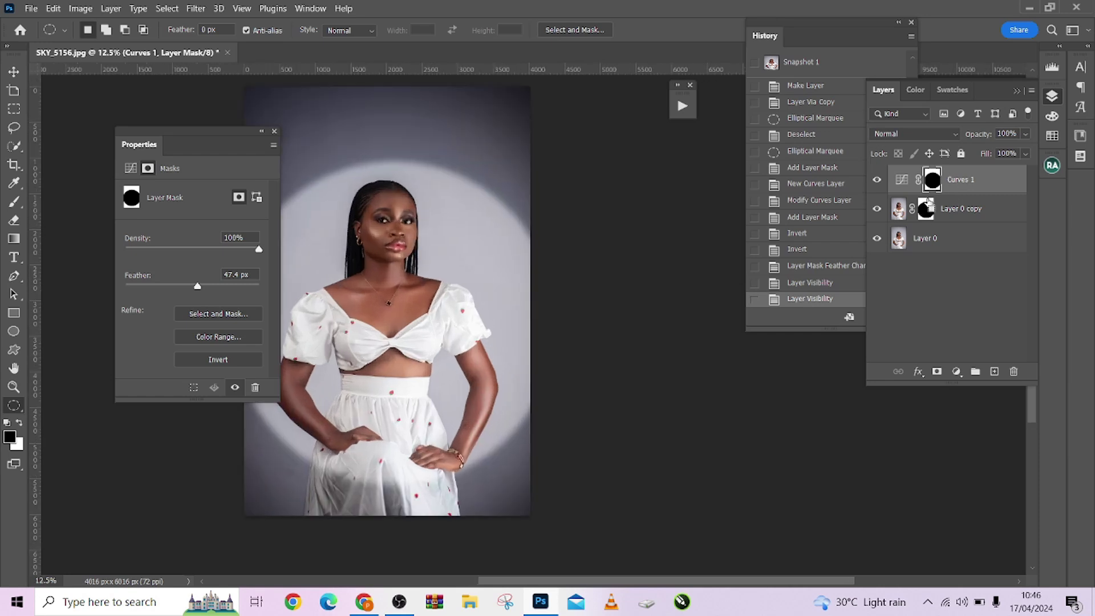
{"action": "left_click", "coordinate": [877, 238]}
{"action": "left_click", "coordinate": [877, 237]}
- Lower the Curves 1 point to input 172, output 91 to darken the background further, then compare
{"action": "left_click", "coordinate": [901, 180]}
{"action": "left_click_drag", "start_coordinate": [226, 286], "coordinate": [222, 293]}
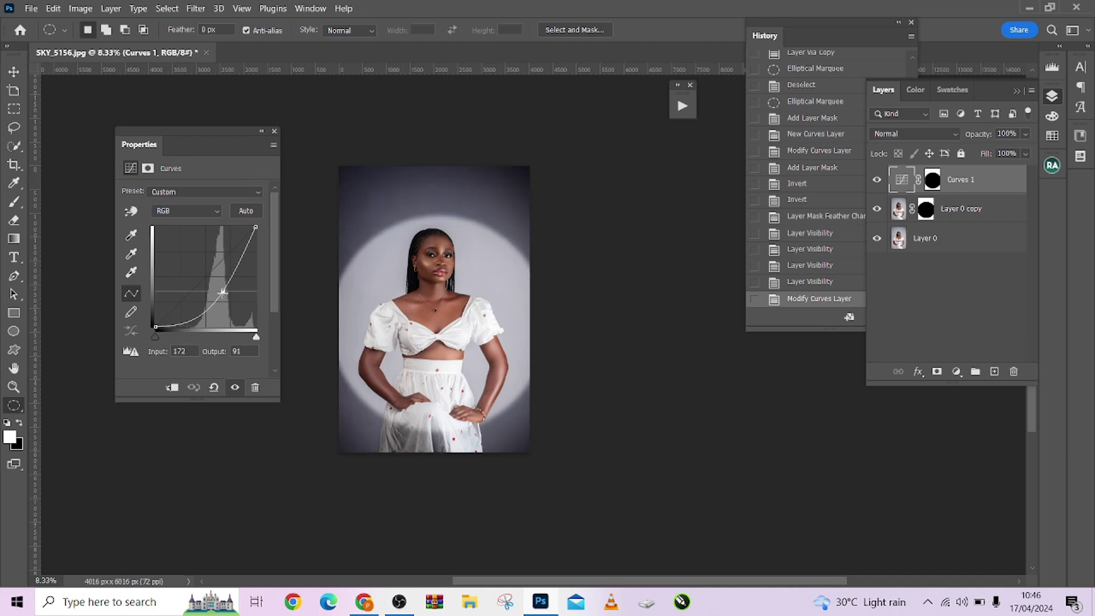
{"action": "left_click", "coordinate": [877, 238], "text": "alt"}
{"action": "left_click", "coordinate": [877, 240], "text": "alt"}
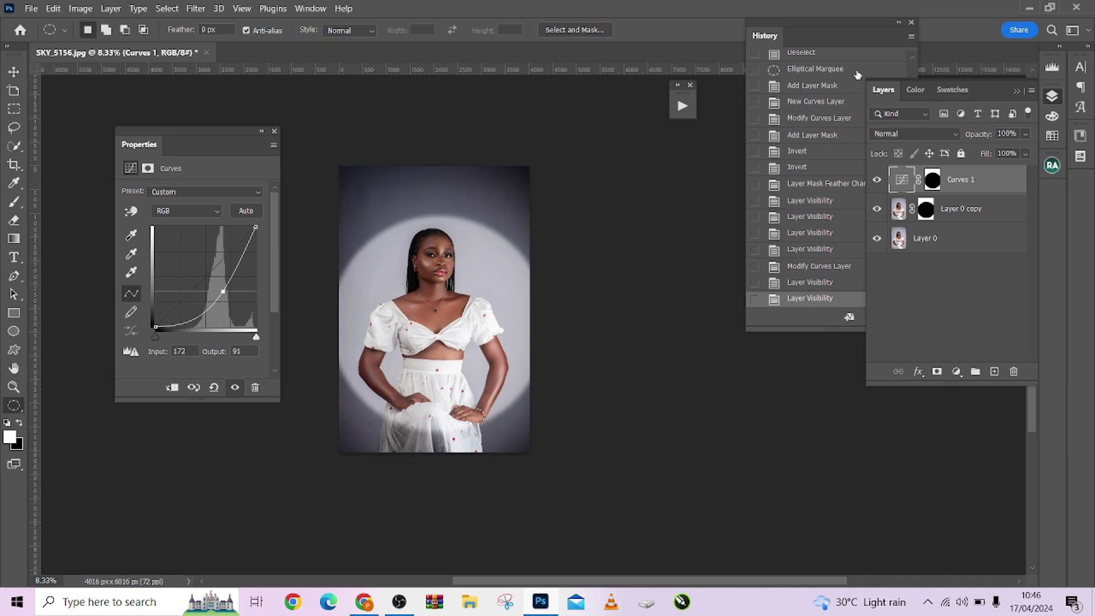
{"action": "left_click_drag", "start_coordinate": [832, 24], "coordinate": [740, 26]}
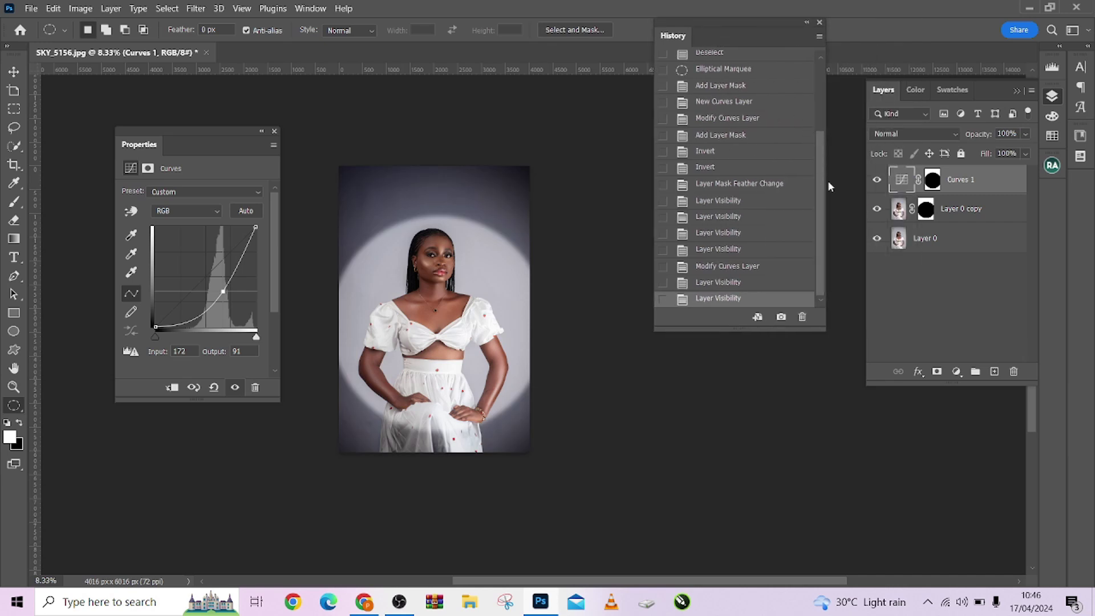
{"action": "left_click_drag", "start_coordinate": [818, 185], "coordinate": [836, 77]}
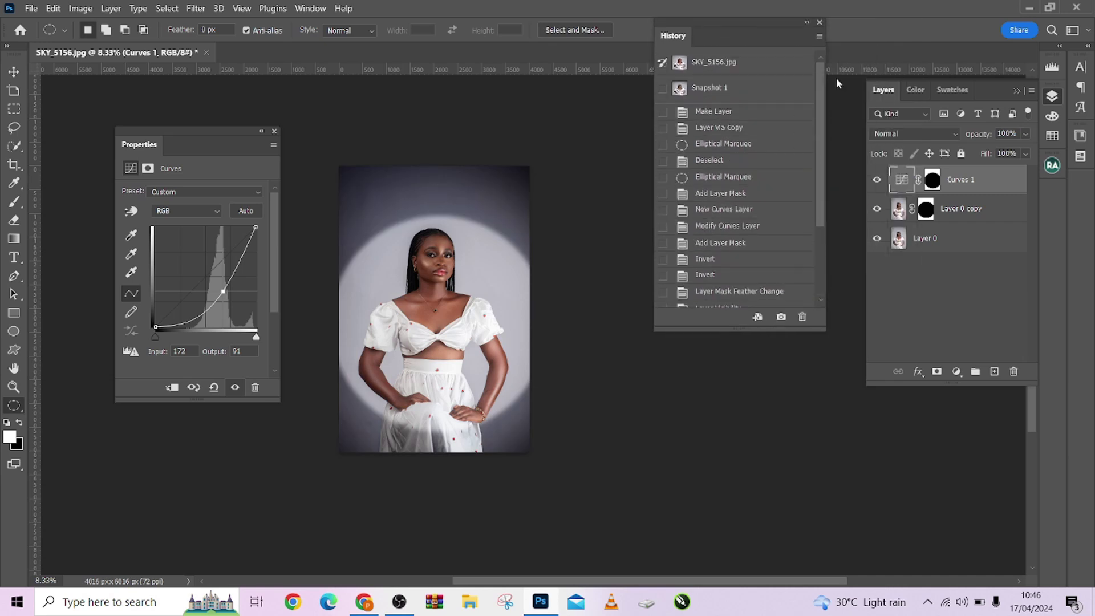
- Show the original SKY_5156.jpg snapshot, zoomed in and centred on the photo
{"action": "left_click", "coordinate": [719, 63]}
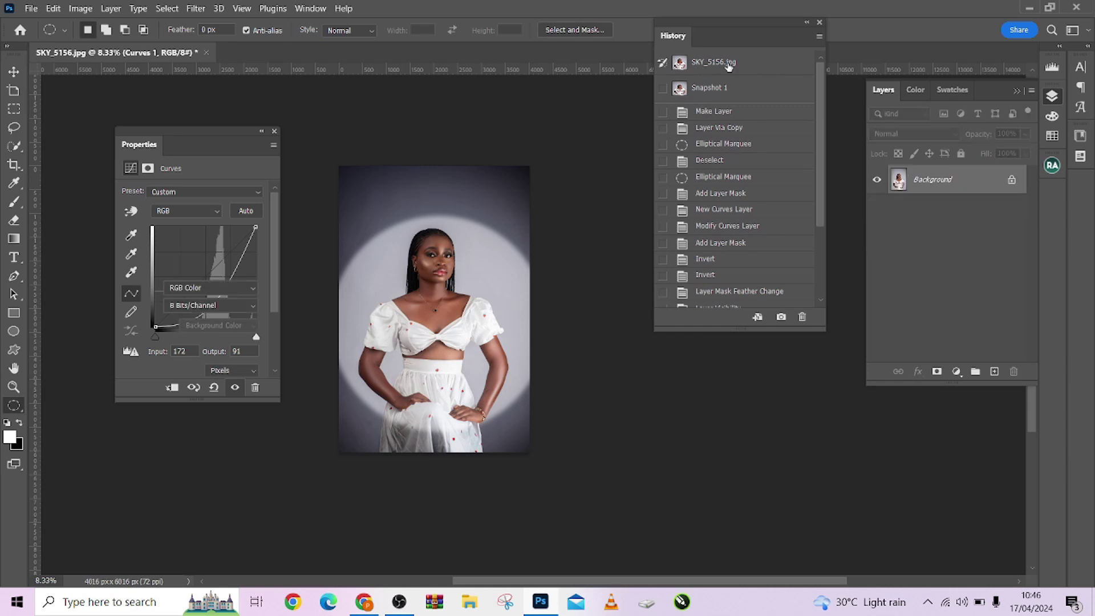
{"action": "key", "text": "ctrl+plus"}
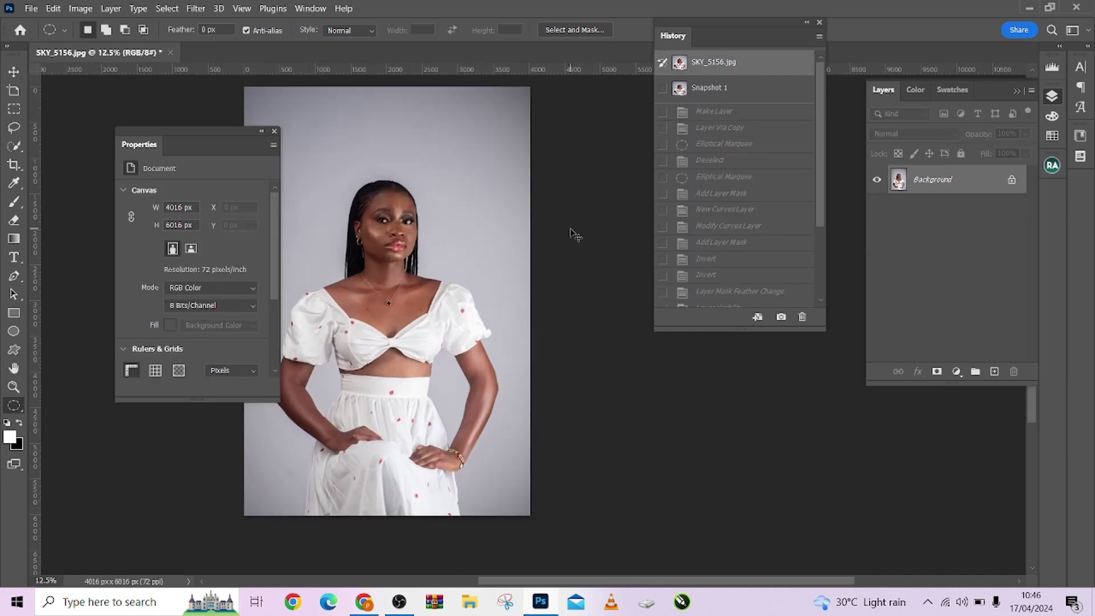
{"action": "key", "text": "ctrl+plus"}
{"action": "left_click_drag", "start_coordinate": [497, 194], "coordinate": [559, 178]}
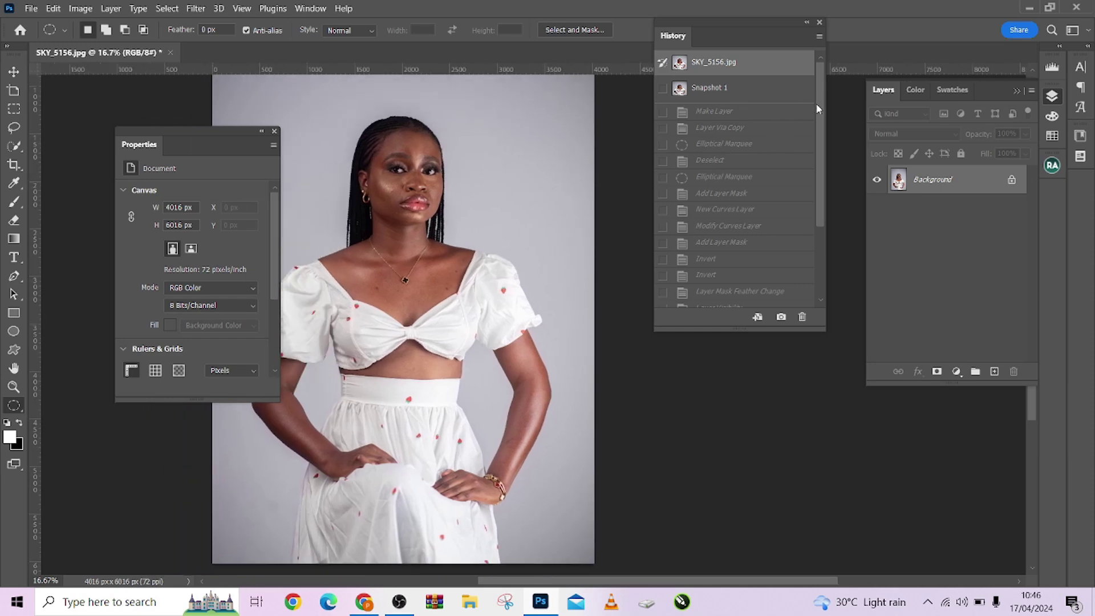
- Save the latest spotlight vignette state as Snapshot 2
{"action": "left_click_drag", "start_coordinate": [816, 104], "coordinate": [817, 174]}
{"action": "left_click", "coordinate": [738, 298]}
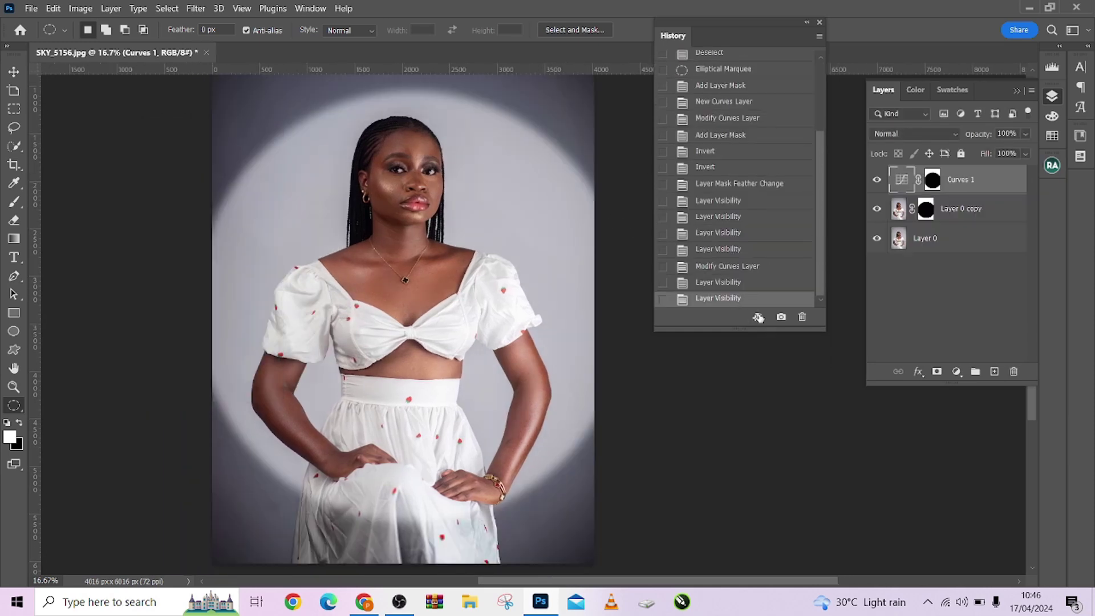
{"action": "scroll", "coordinate": [813, 214], "scroll_direction": "up", "scroll_amount": 1}
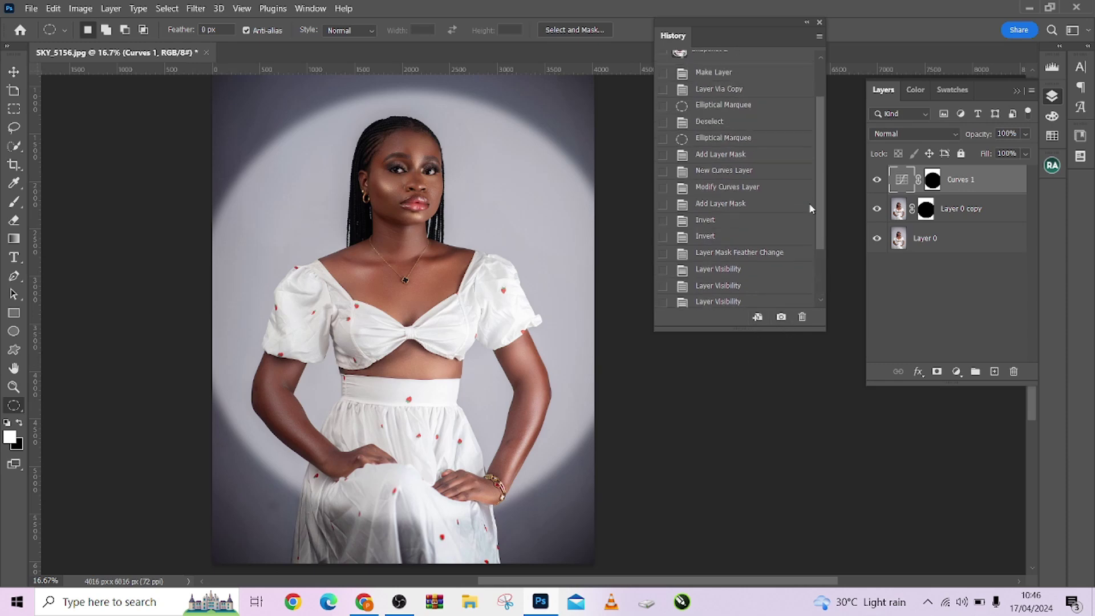
{"action": "scroll", "coordinate": [813, 214], "scroll_direction": "up", "scroll_amount": 2}
- Alternate between the SKY_5156.jpg snapshot and Snapshot 2, ending on Snapshot 2 zoomed out
{"action": "left_click", "coordinate": [714, 62]}
{"action": "left_click", "coordinate": [730, 113]}
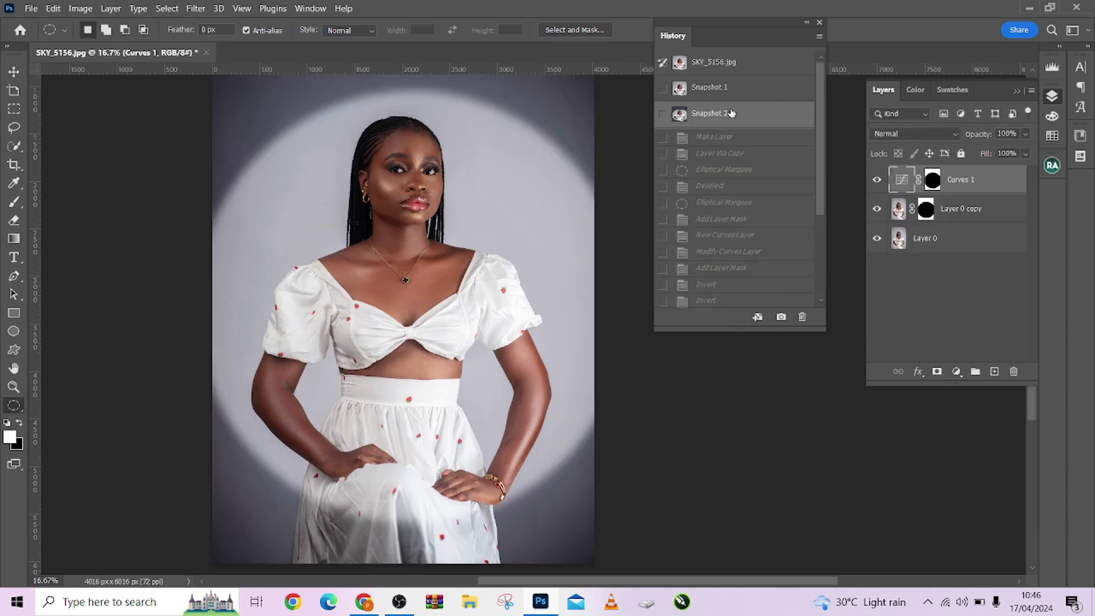
{"action": "left_click", "coordinate": [730, 67]}
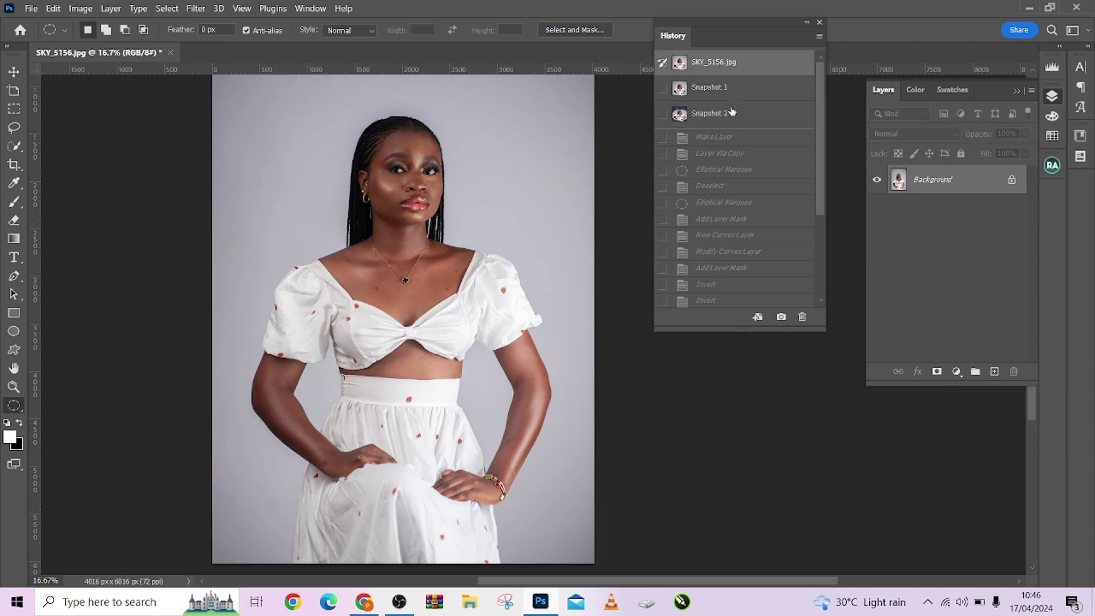
{"action": "left_click", "coordinate": [731, 112]}
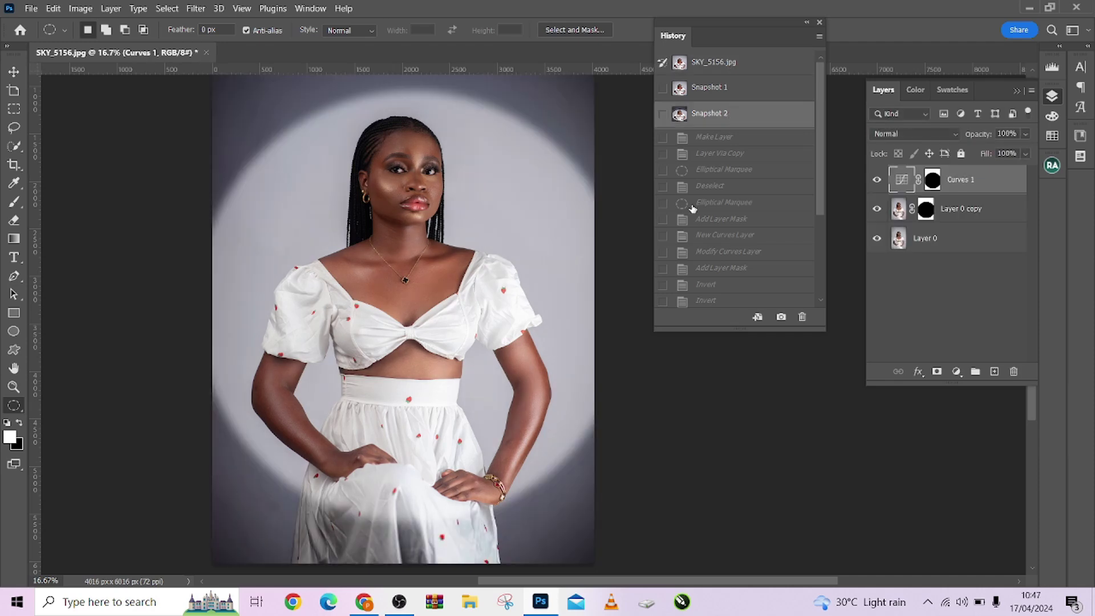
{"action": "key", "text": "ctrl+minus"}
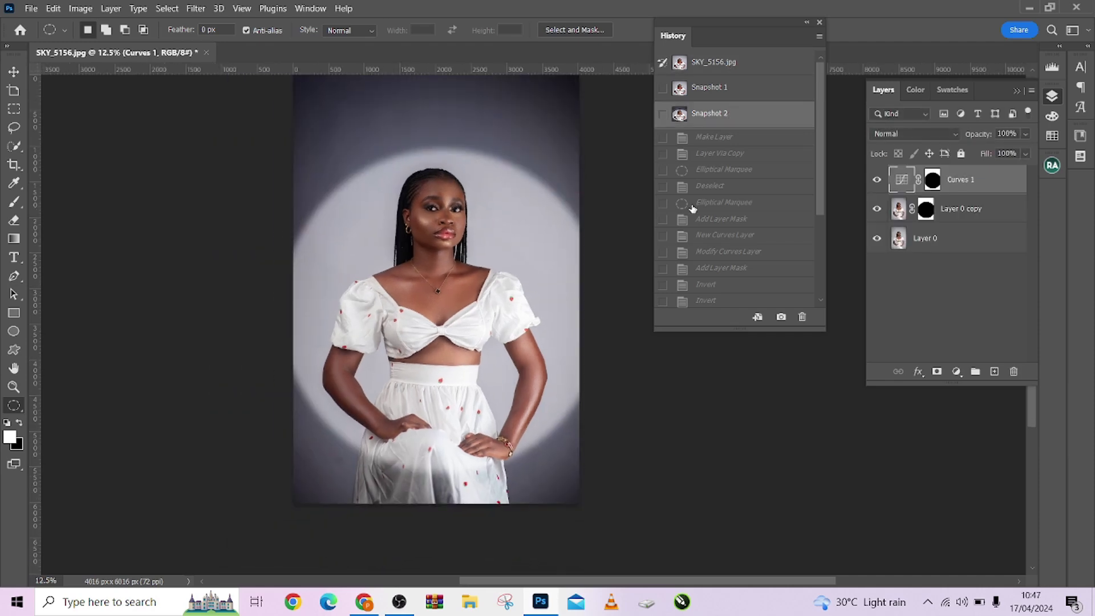